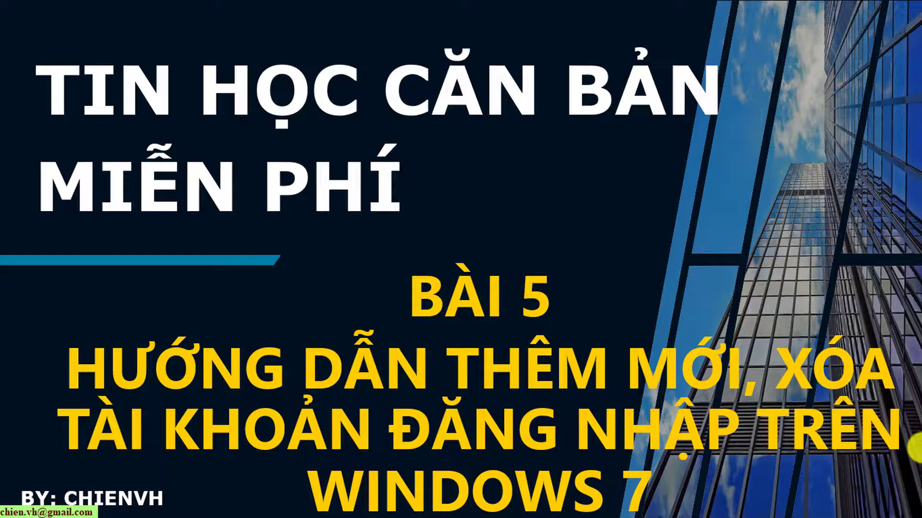
Step: End the PowerPoint slideshow, minimize PowerPoint, close Dropbox, and switch to the Windows 7 virtual machine
{"action": "key", "text": "Escape"}
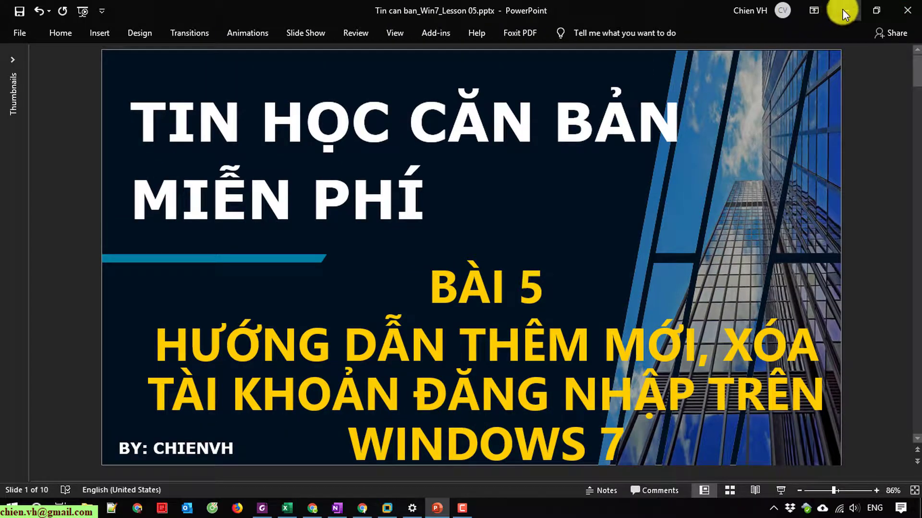
{"action": "left_click", "coordinate": [842, 9]}
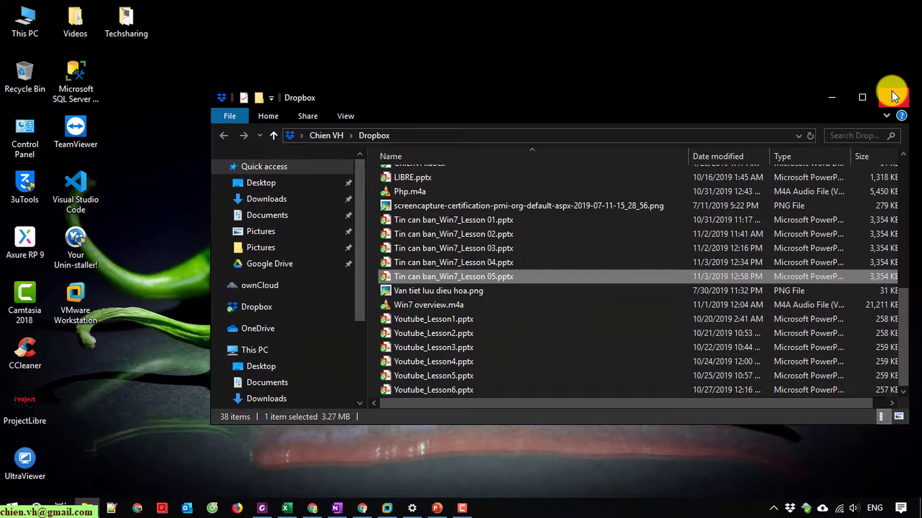
{"action": "left_click", "coordinate": [892, 98]}
{"action": "left_click", "coordinate": [388, 508]}
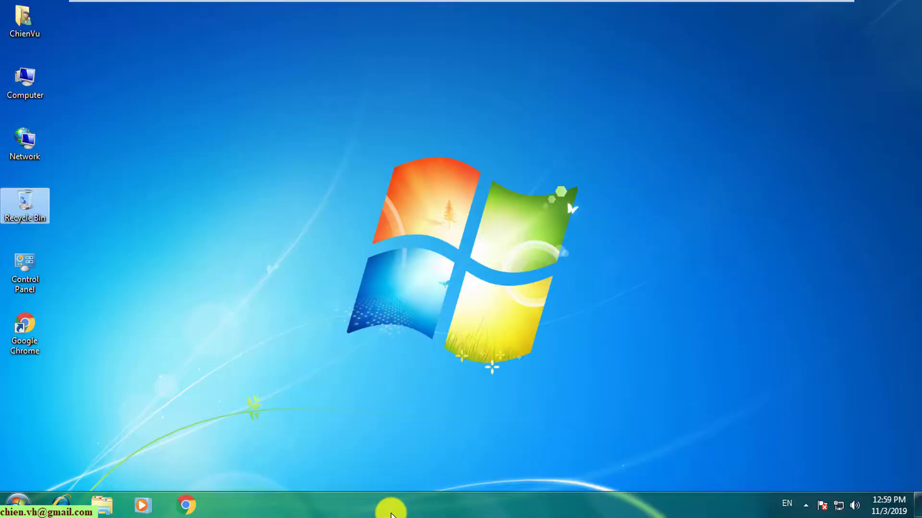
Step: Launch Control Panel from the Windows 7 Start menu
{"action": "left_click", "coordinate": [300, 271]}
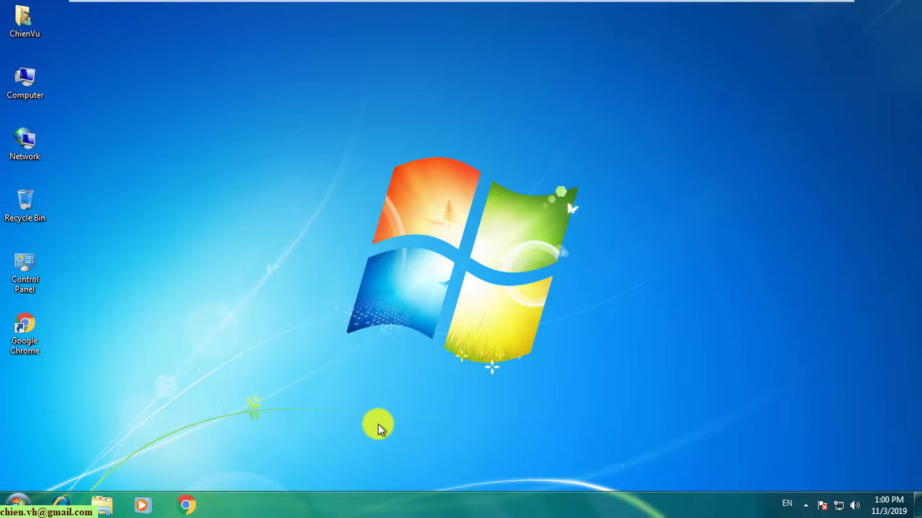
{"action": "left_click", "coordinate": [18, 505]}
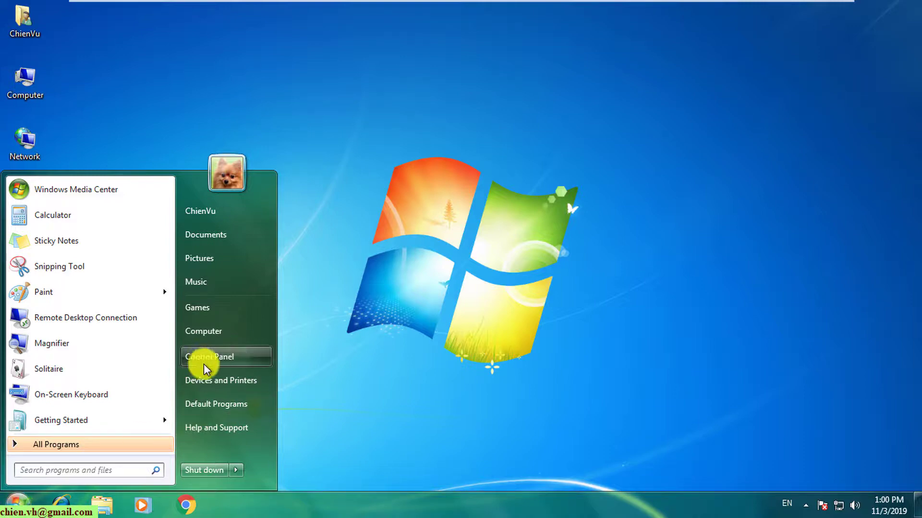
{"action": "left_click", "coordinate": [238, 357]}
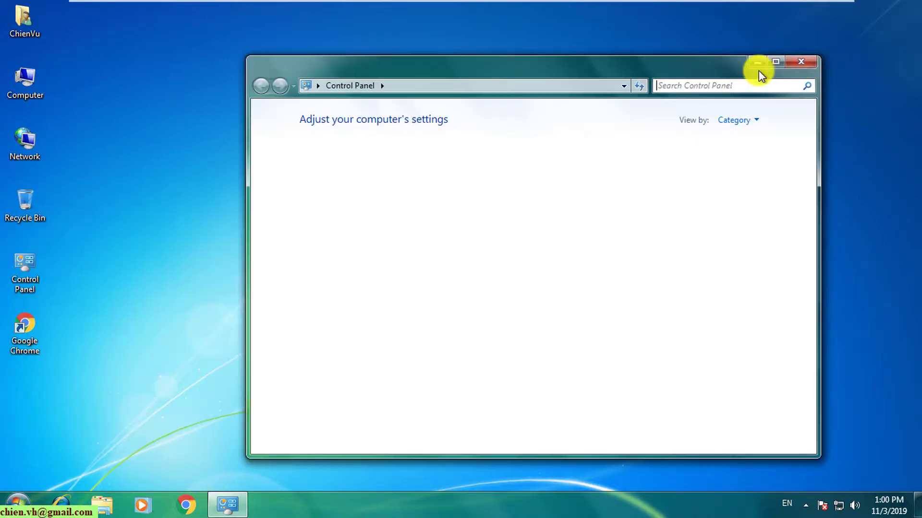
Step: Maximize Control Panel and go to User Accounts and Family Safety > User Accounts > Manage another account
{"action": "left_click", "coordinate": [777, 62]}
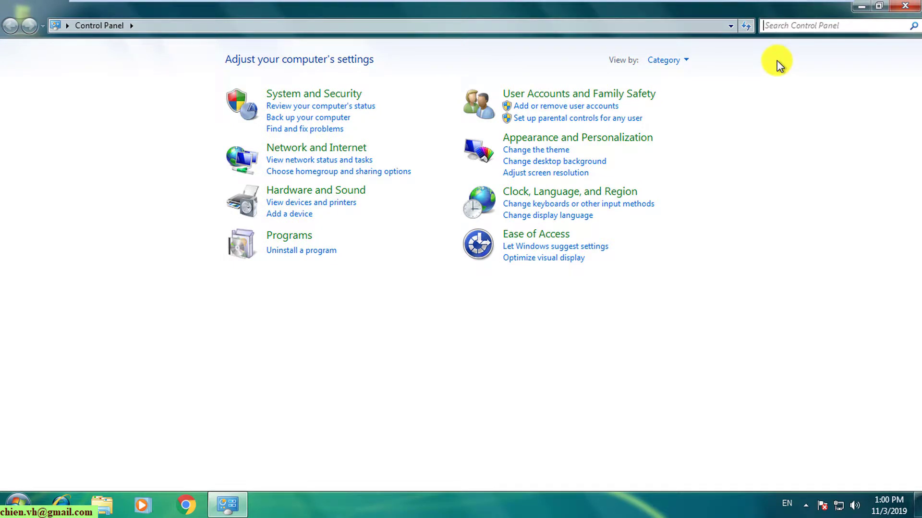
{"action": "left_click", "coordinate": [549, 95]}
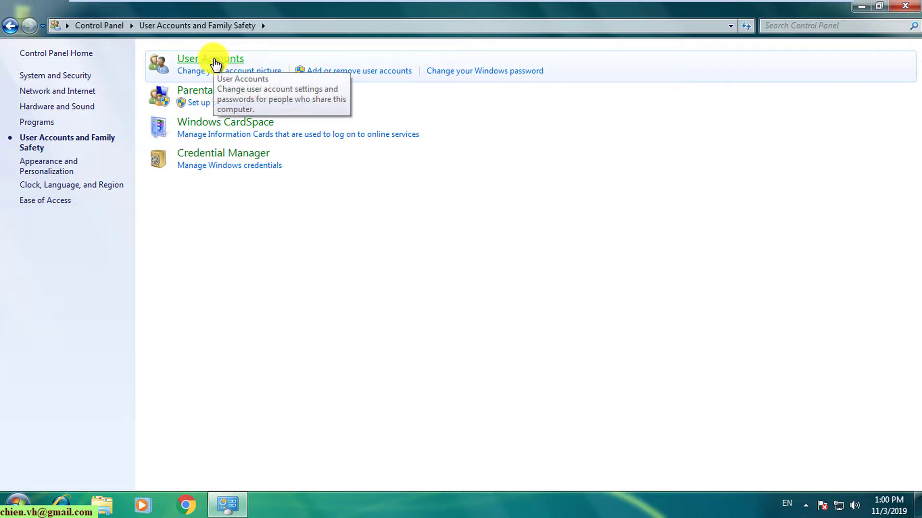
{"action": "left_click", "coordinate": [215, 60]}
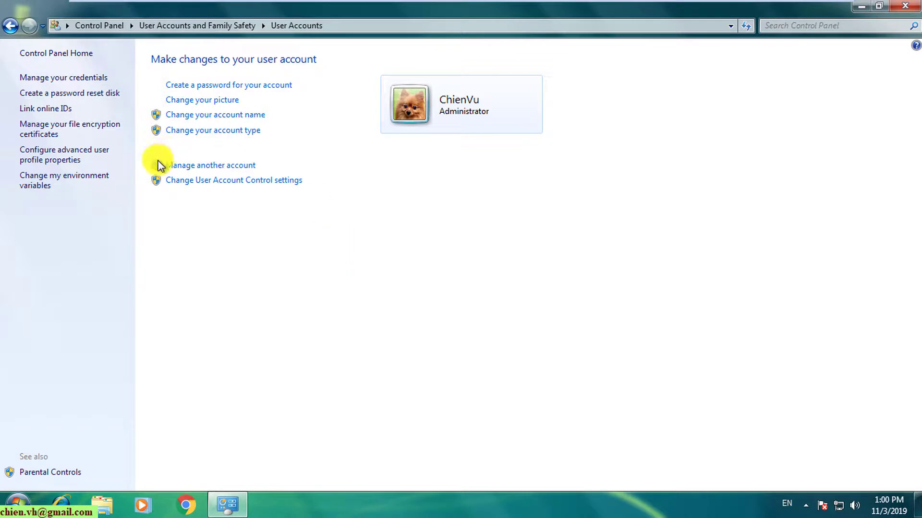
{"action": "left_click", "coordinate": [217, 165]}
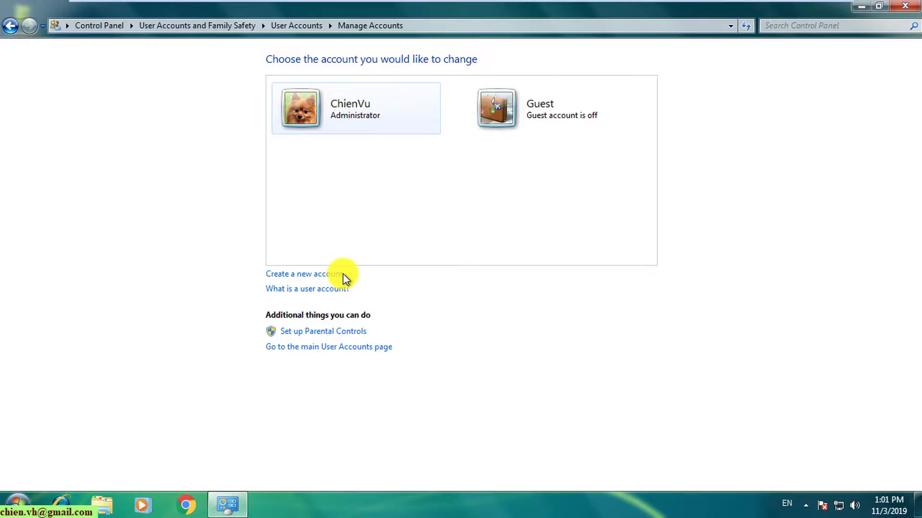
Step: Create a new Administrator account named Chien01
{"action": "left_click", "coordinate": [322, 274]}
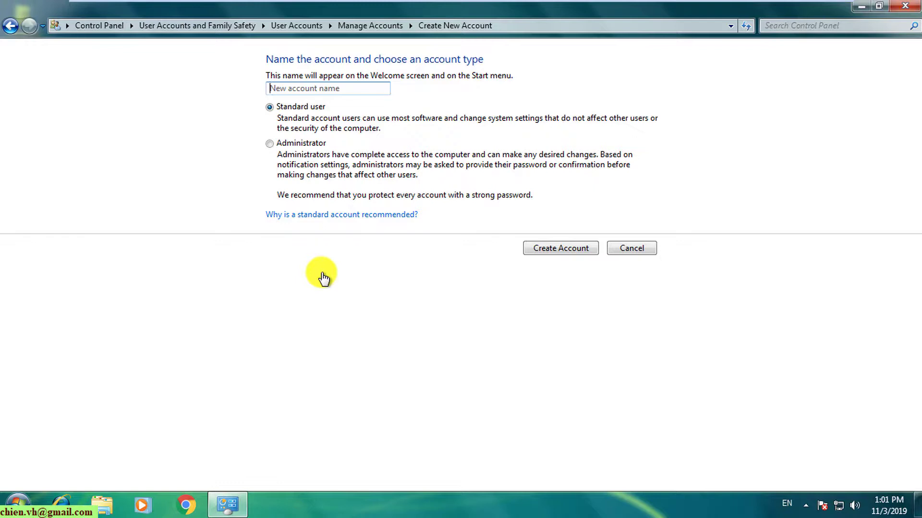
{"action": "type", "text": "Chien01"}
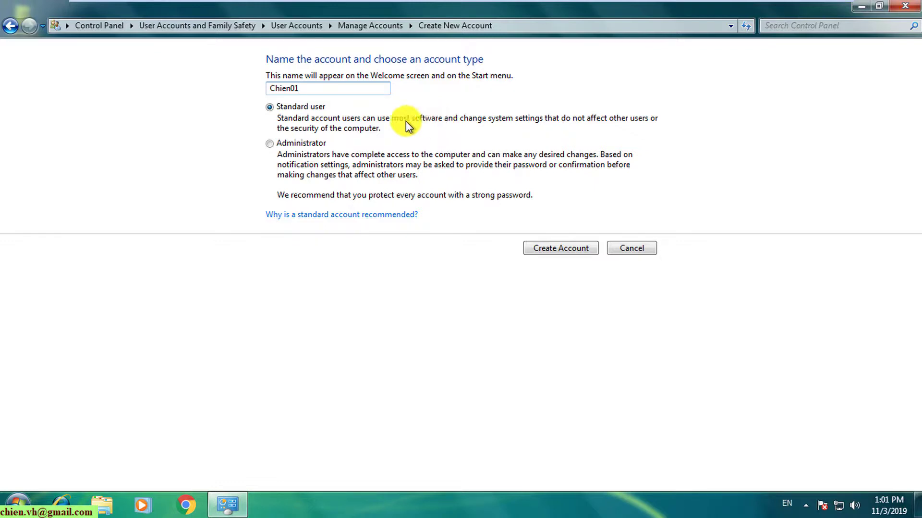
{"action": "left_click", "coordinate": [270, 144]}
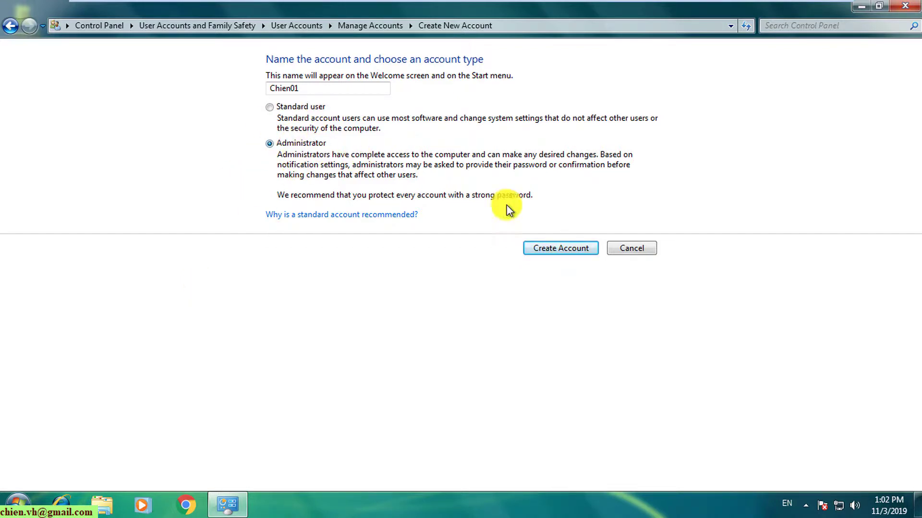
{"action": "left_click", "coordinate": [571, 254]}
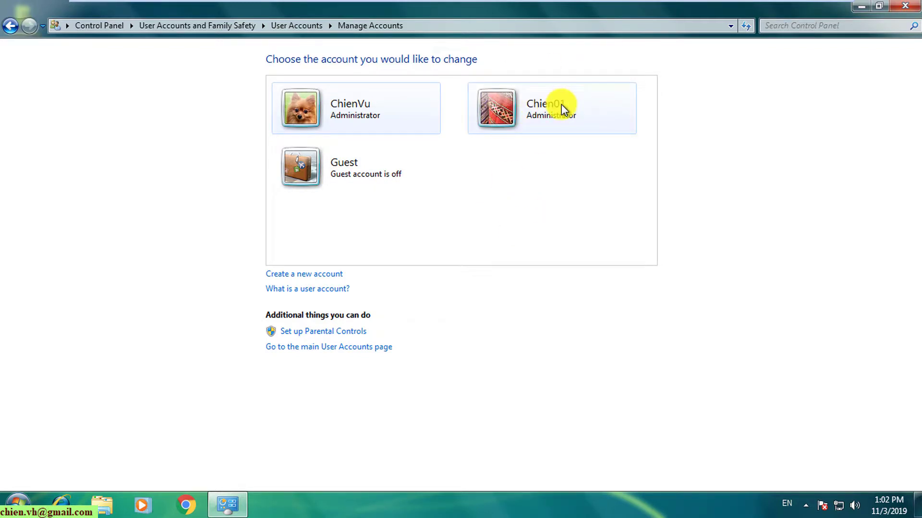
Step: Open Chien01's account, try the rename page, then return to its change options
{"action": "left_click", "coordinate": [501, 124]}
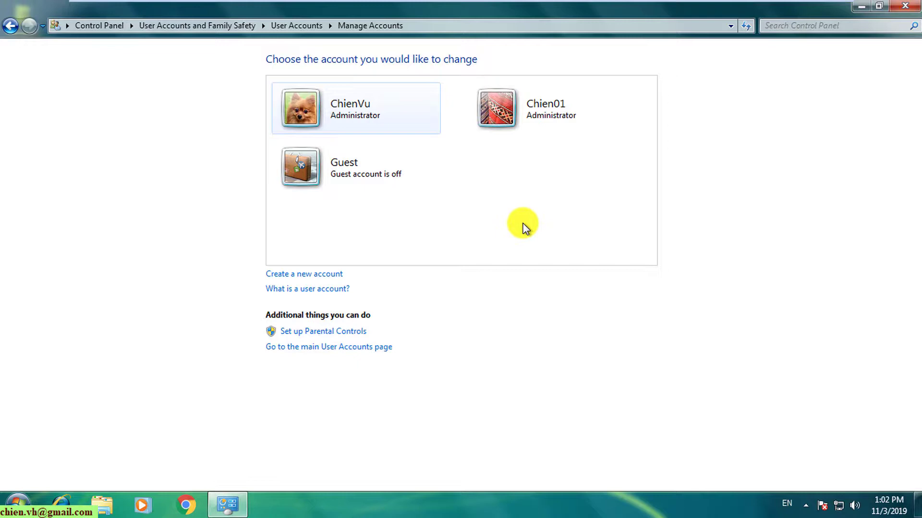
{"action": "left_click", "coordinate": [523, 107]}
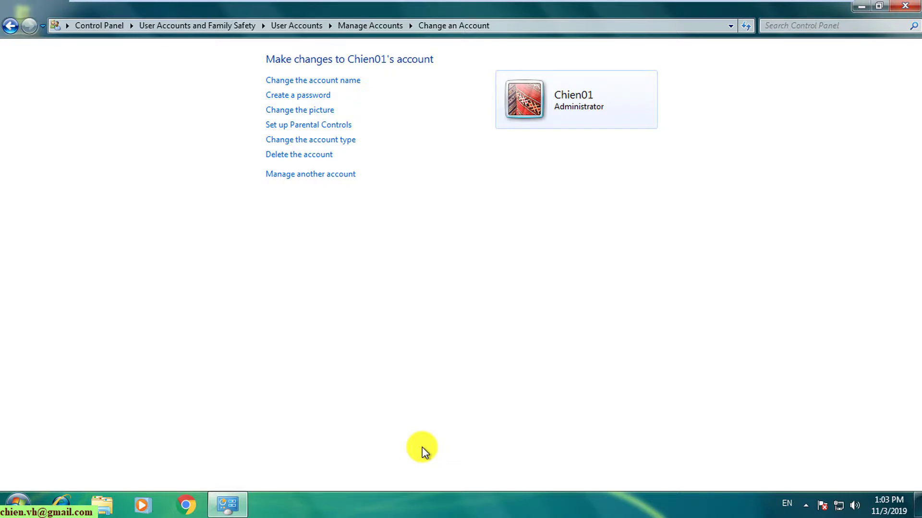
{"action": "left_click", "coordinate": [335, 81]}
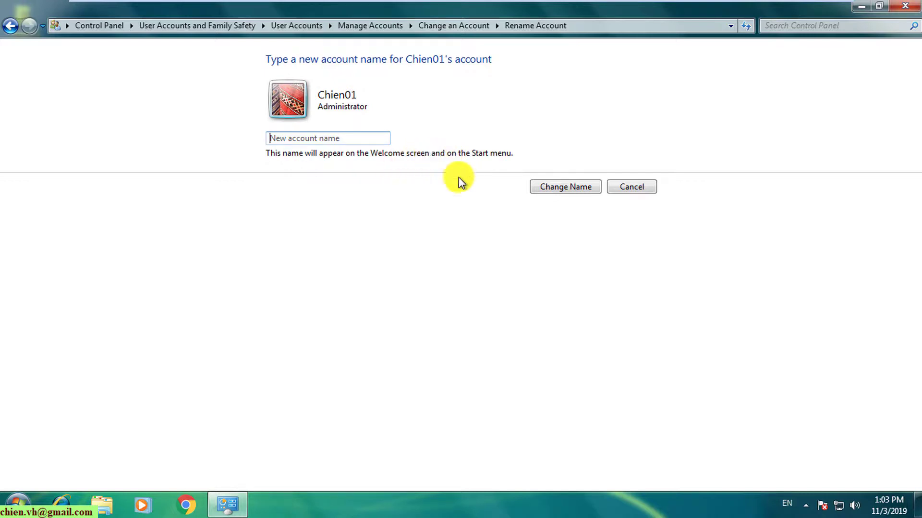
{"action": "left_click", "coordinate": [18, 505]}
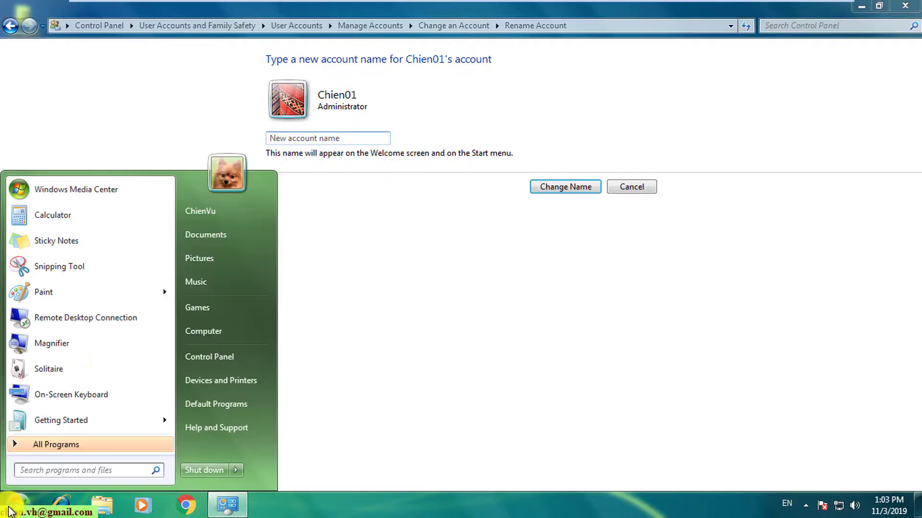
{"action": "left_click", "coordinate": [538, 284]}
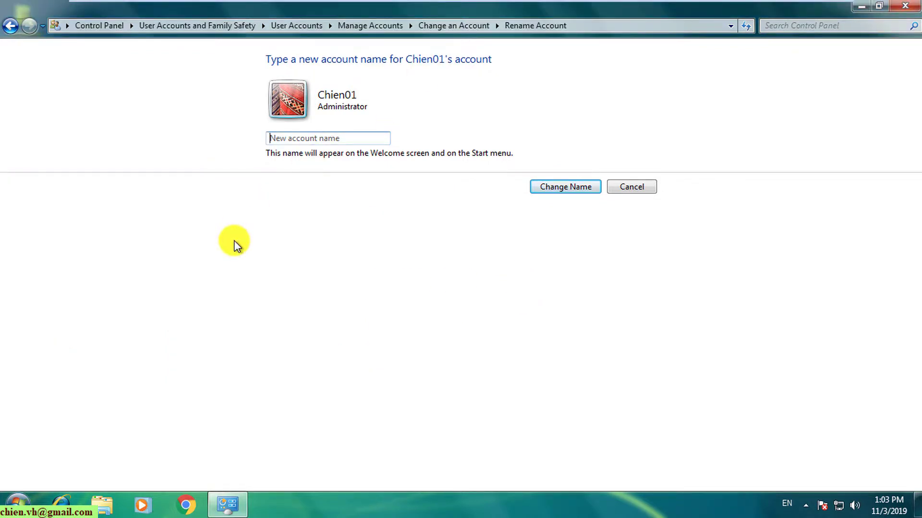
{"action": "left_click", "coordinate": [13, 26]}
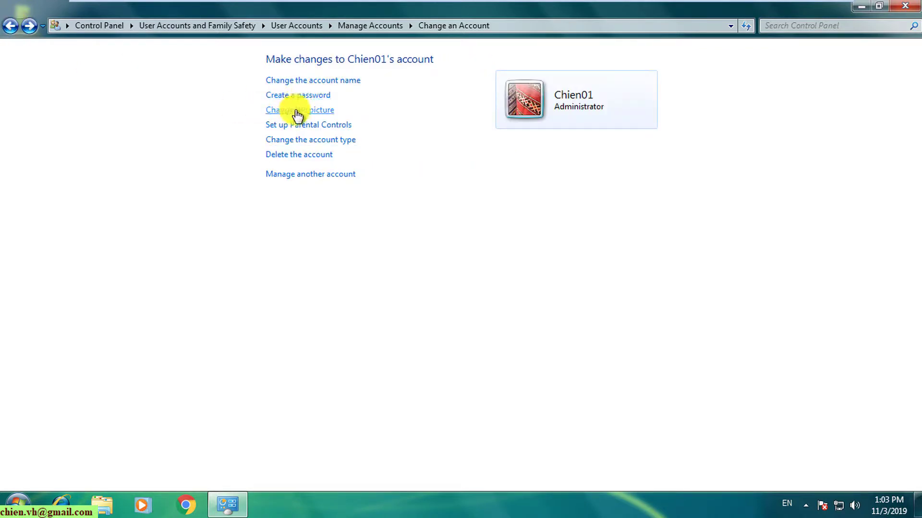
Step: Give Chien01 a confirmed password with the password hint '1'
{"action": "left_click", "coordinate": [319, 96]}
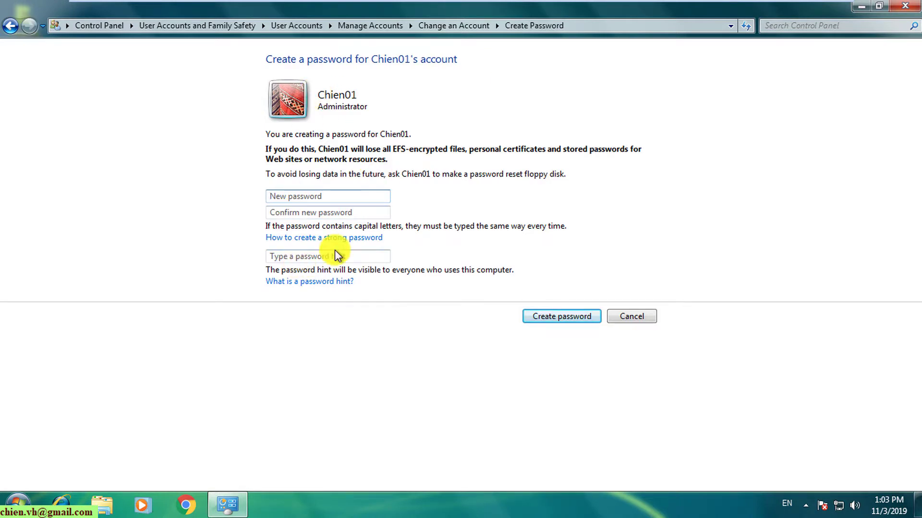
{"action": "type", "text": "123456"}
{"action": "left_click", "coordinate": [337, 211]}
{"action": "type", "text": "12"}
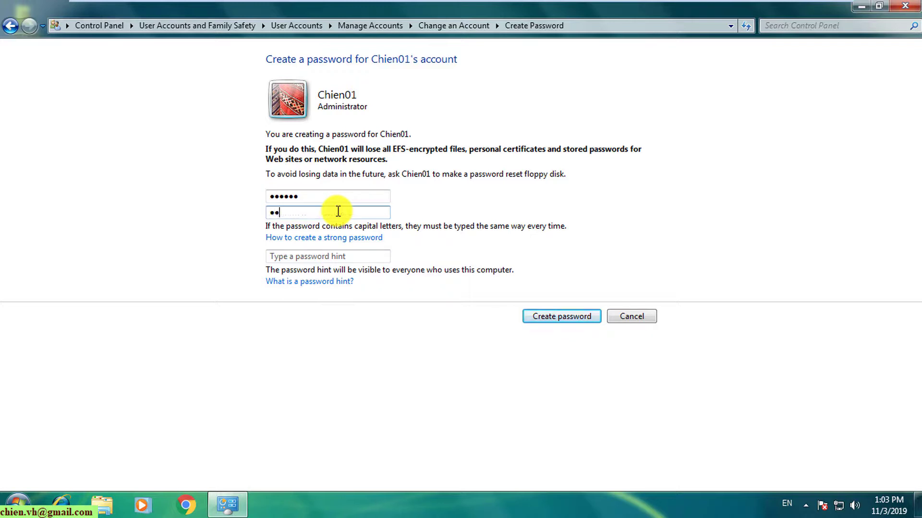
{"action": "type", "text": "3456"}
{"action": "left_click", "coordinate": [346, 259]}
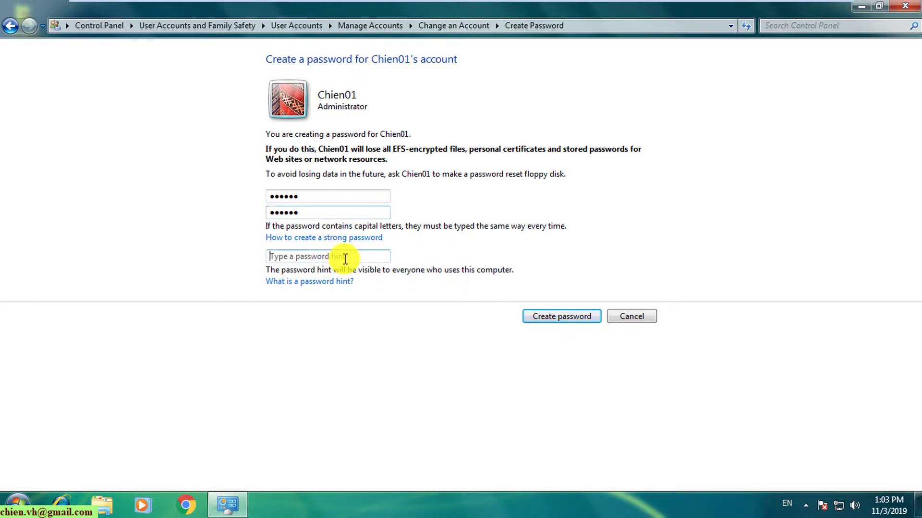
{"action": "type", "text": "1"}
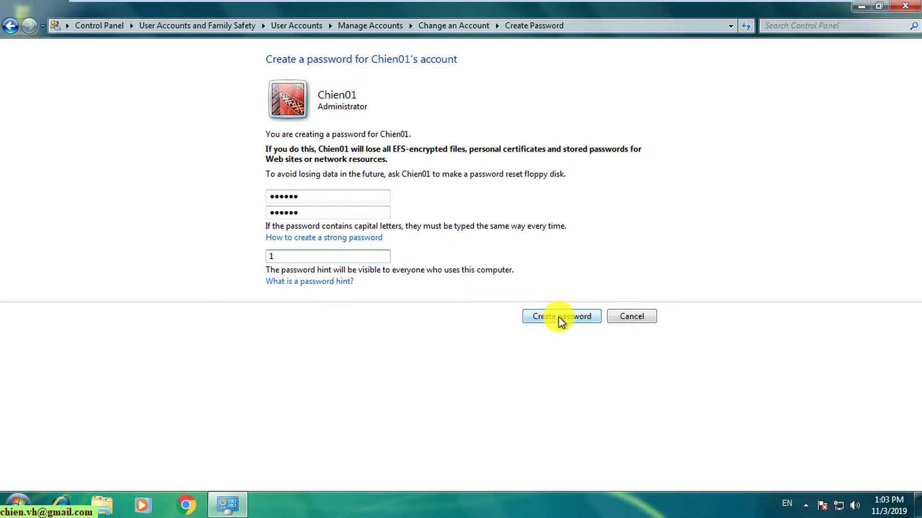
{"action": "key", "text": "BackSpace"}
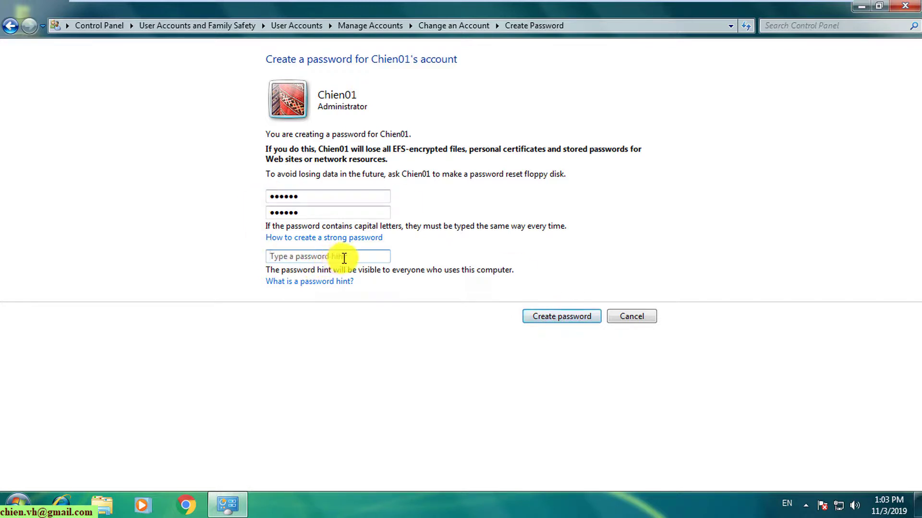
{"action": "left_click", "coordinate": [344, 258]}
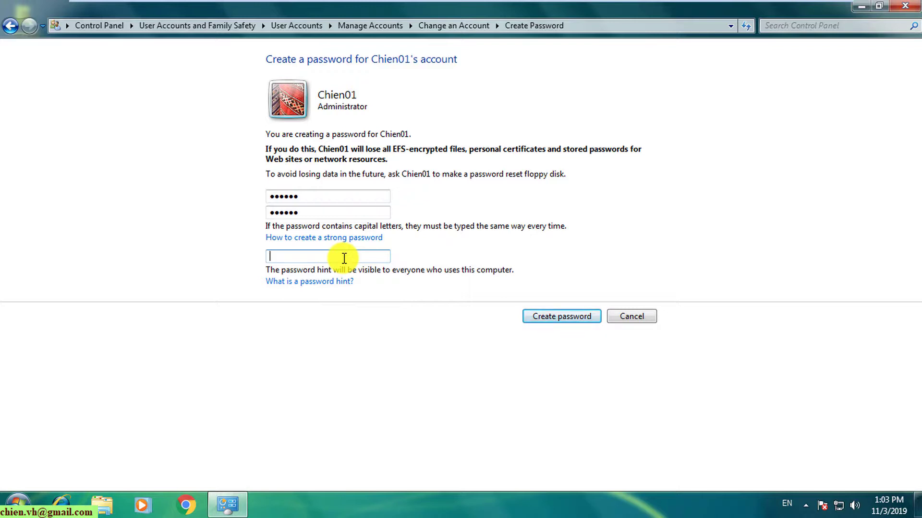
{"action": "type", "text": "1"}
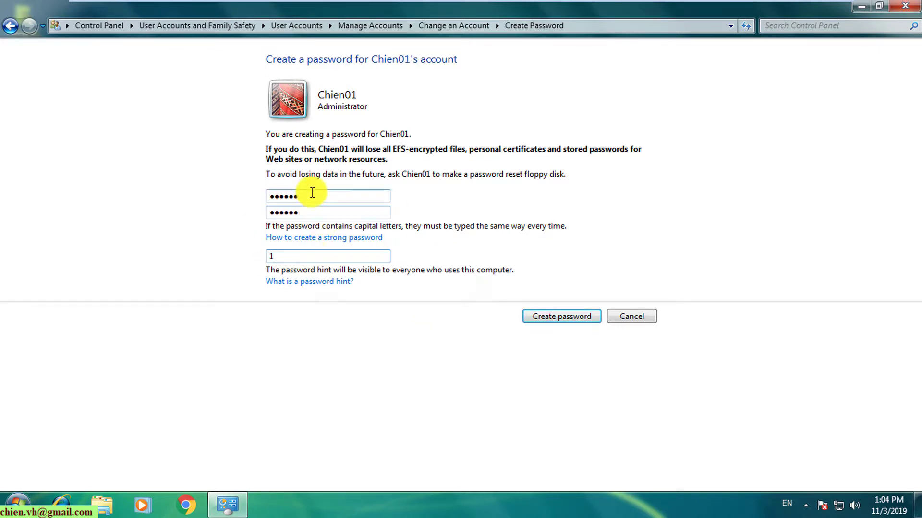
{"action": "left_click", "coordinate": [558, 317]}
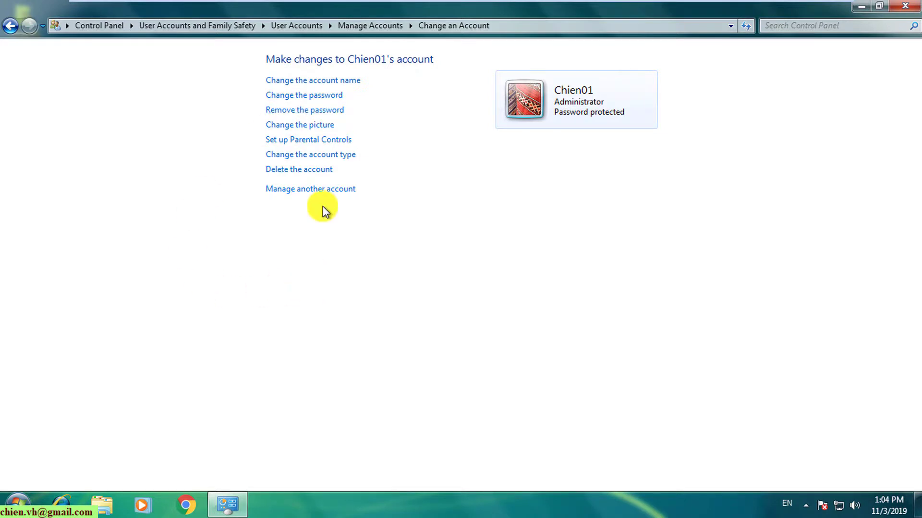
Step: Choose the orange flower as Chien01's account picture
{"action": "left_click", "coordinate": [311, 126]}
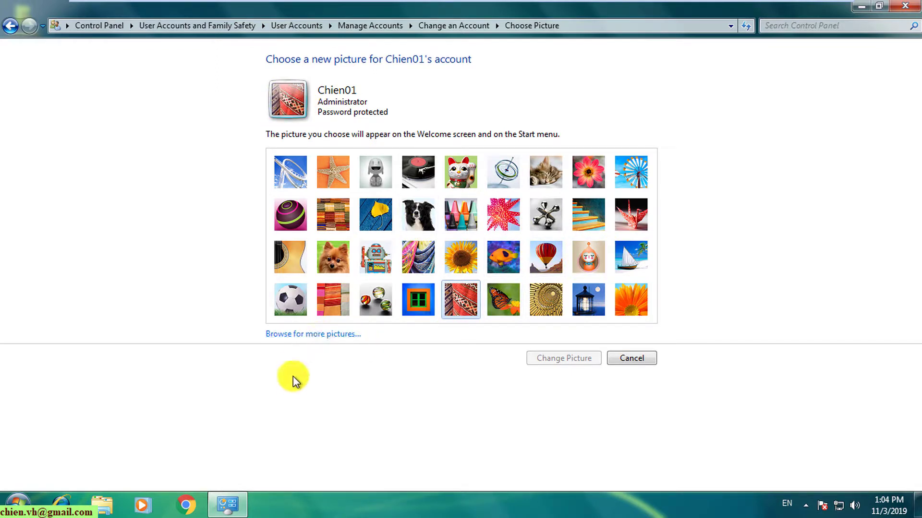
{"action": "left_click", "coordinate": [313, 335]}
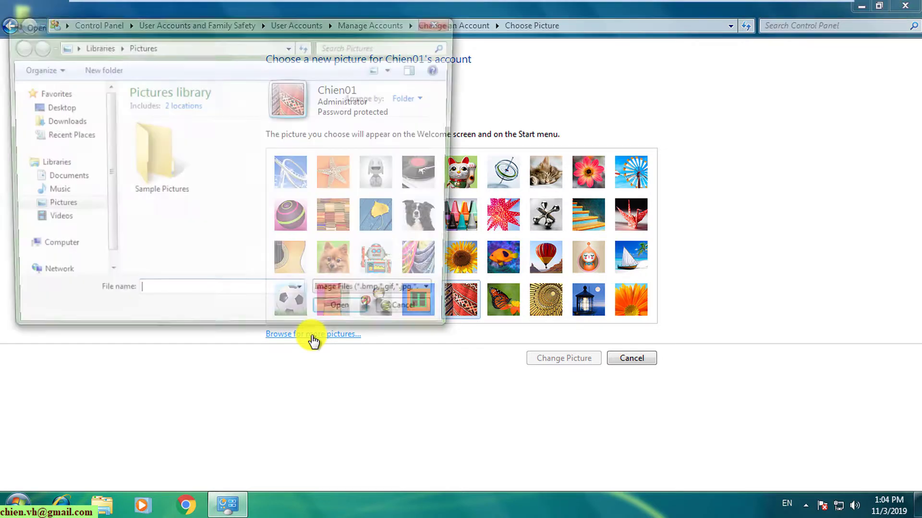
{"action": "left_click", "coordinate": [416, 316]}
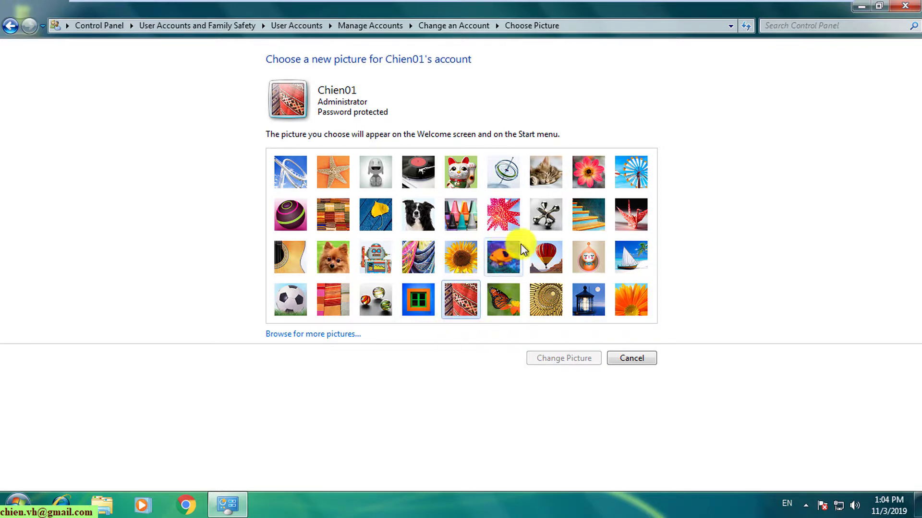
{"action": "left_click", "coordinate": [634, 299]}
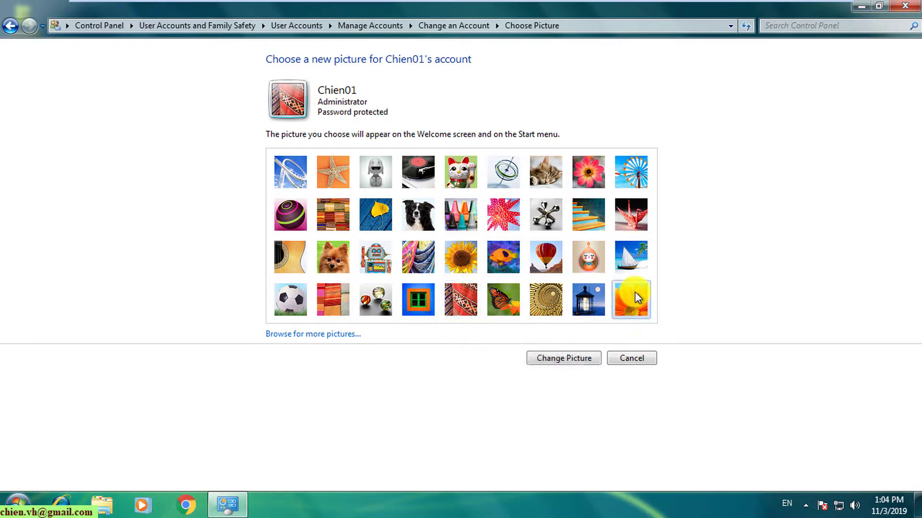
{"action": "left_click", "coordinate": [560, 361]}
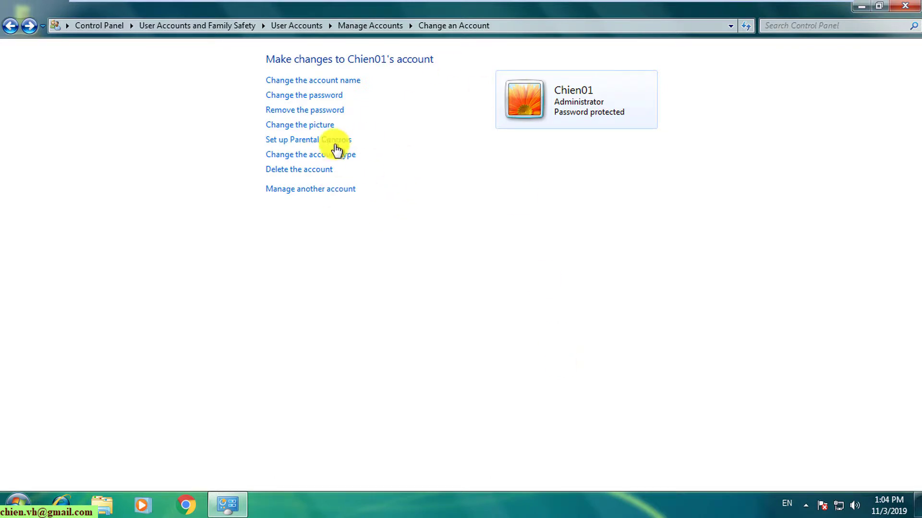
{"action": "left_click", "coordinate": [311, 154]}
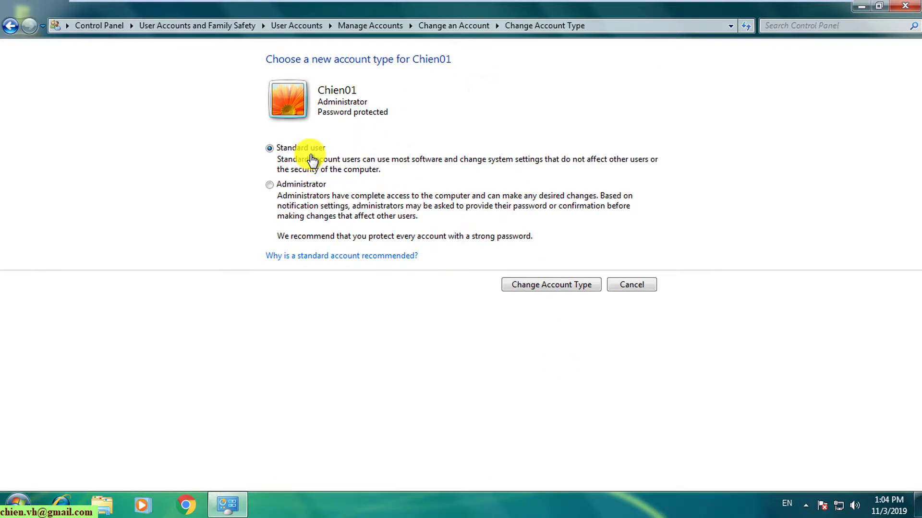
{"action": "left_click", "coordinate": [296, 184]}
{"action": "left_click", "coordinate": [312, 148]}
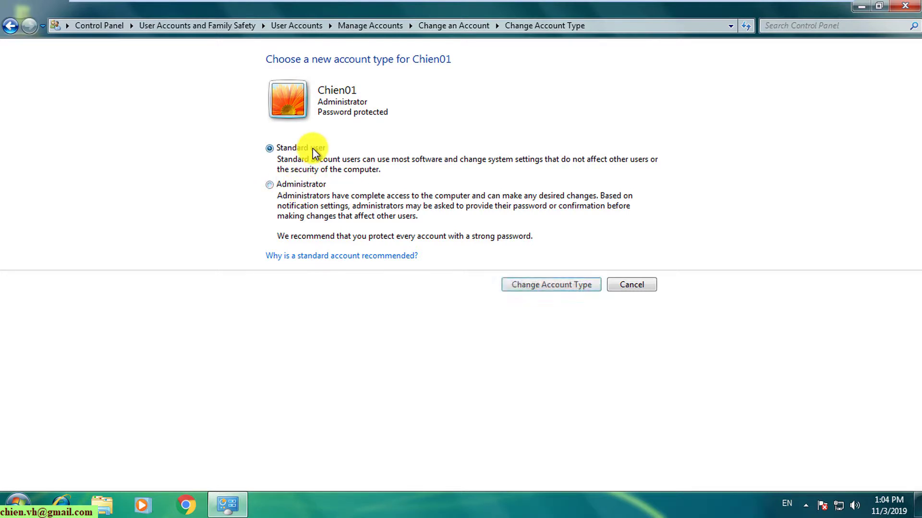
{"action": "left_click", "coordinate": [303, 185]}
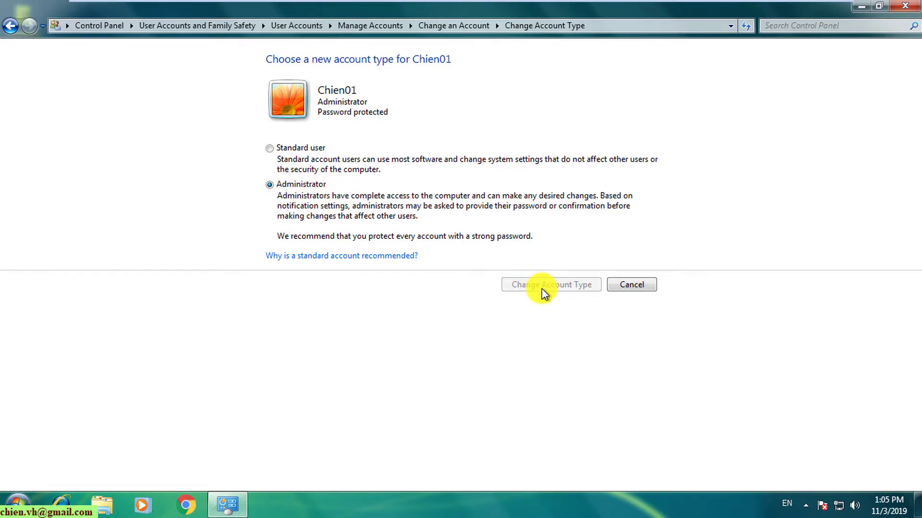
{"action": "left_click", "coordinate": [282, 145]}
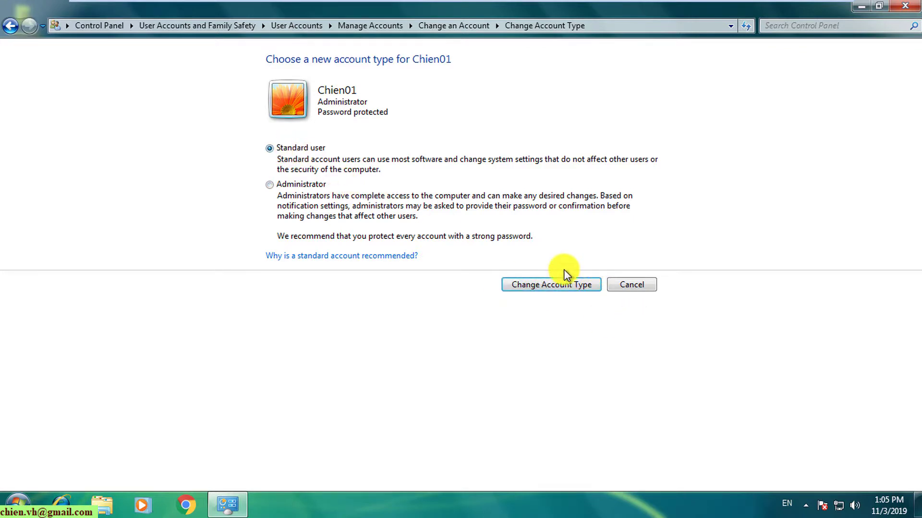
{"action": "left_click", "coordinate": [648, 283]}
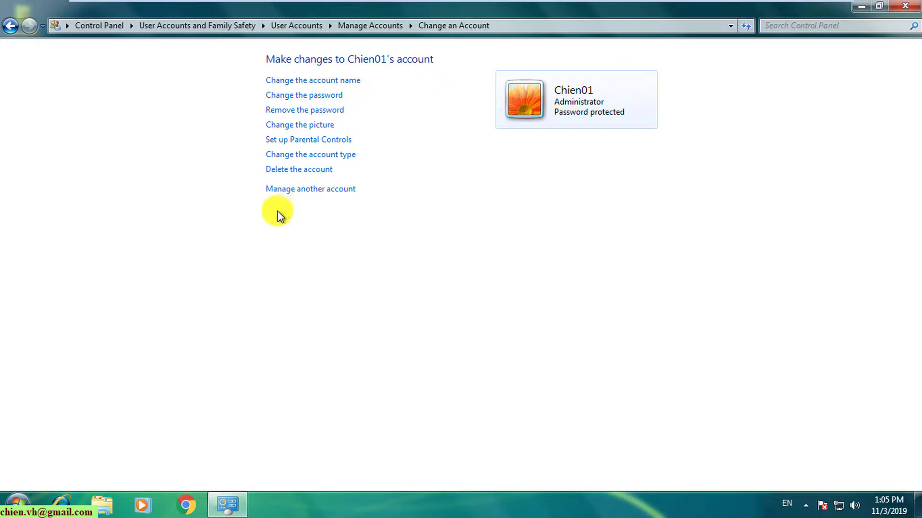
Step: Return to the account list, minimize Control Panel, and bring up the Start menu
{"action": "left_click", "coordinate": [341, 192]}
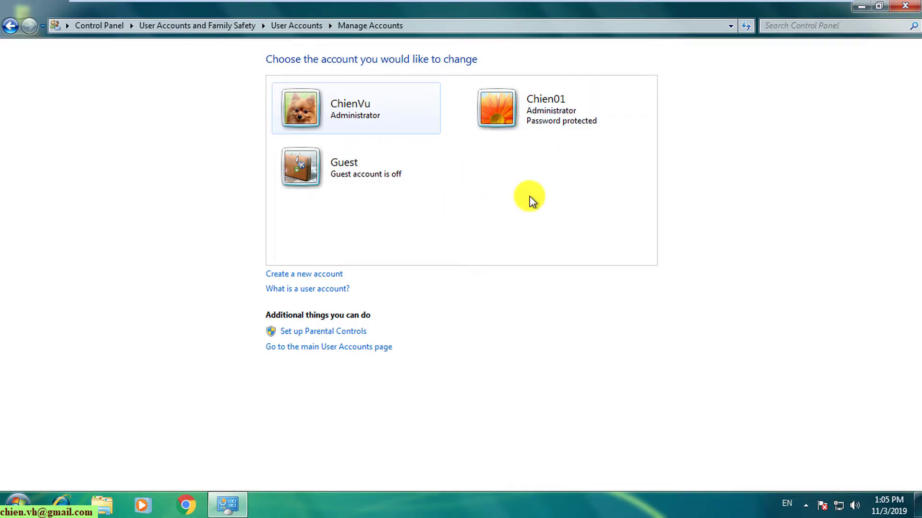
{"action": "left_click", "coordinate": [869, 9]}
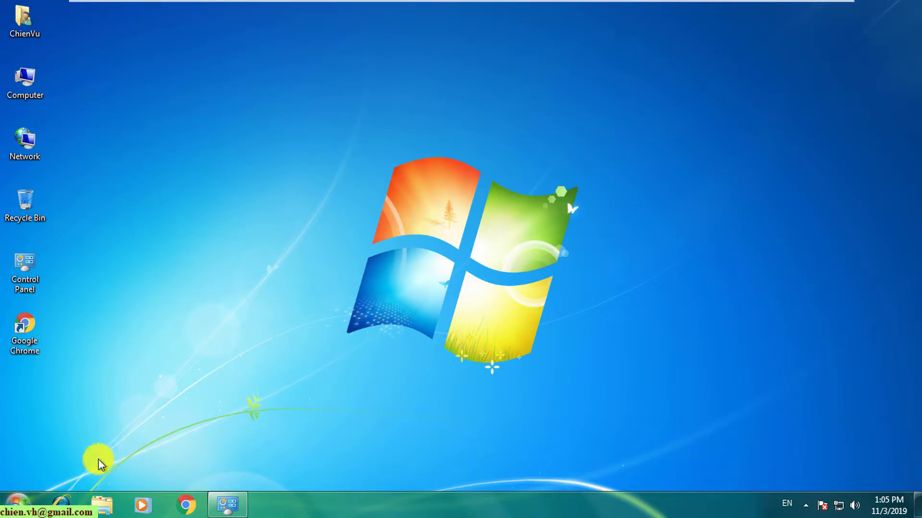
{"action": "left_click", "coordinate": [18, 506]}
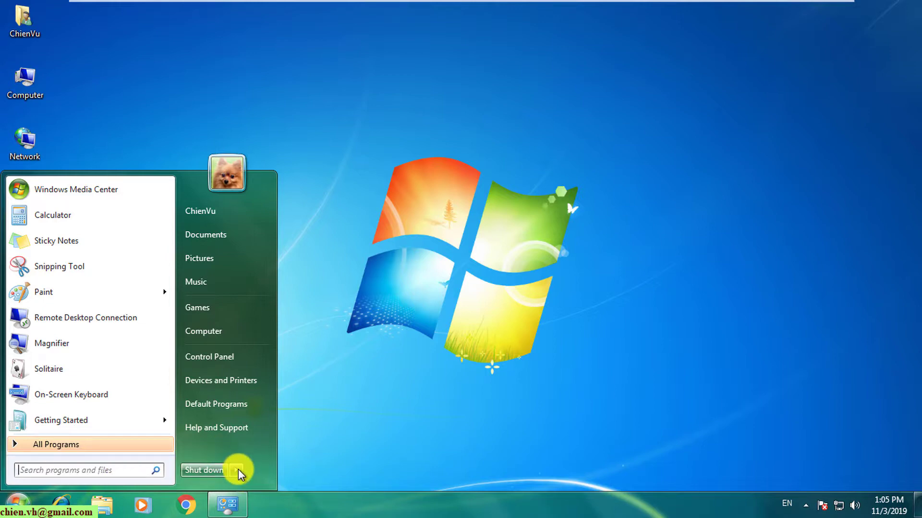
Step: Choose Switch user from the Shut down arrow menu
{"action": "mouse_move", "coordinate": [239, 469]}
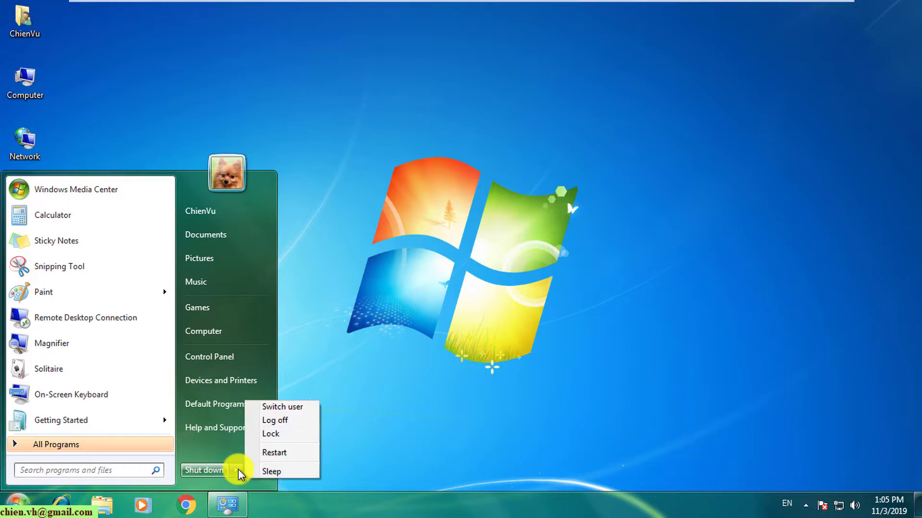
{"action": "left_click", "coordinate": [301, 407]}
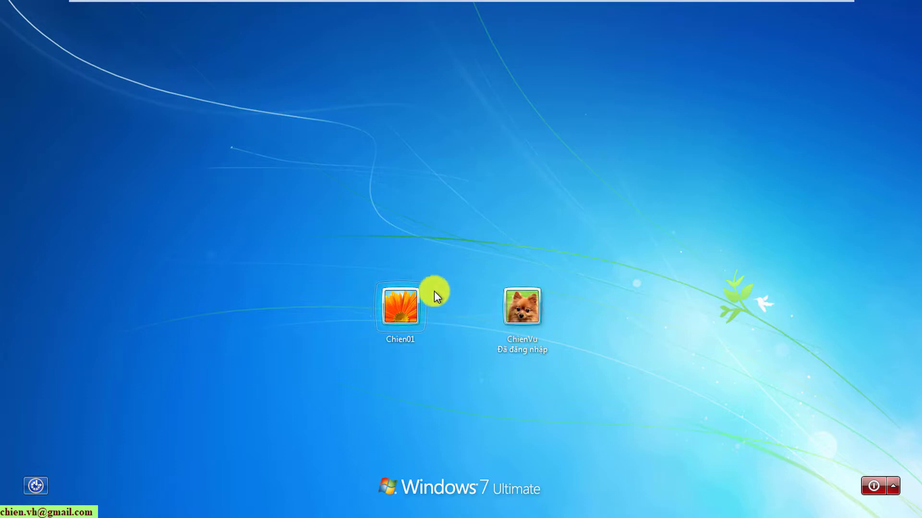
Step: Sign in as Chien01 by entering its account password at the logon screen
{"action": "left_click", "coordinate": [409, 315]}
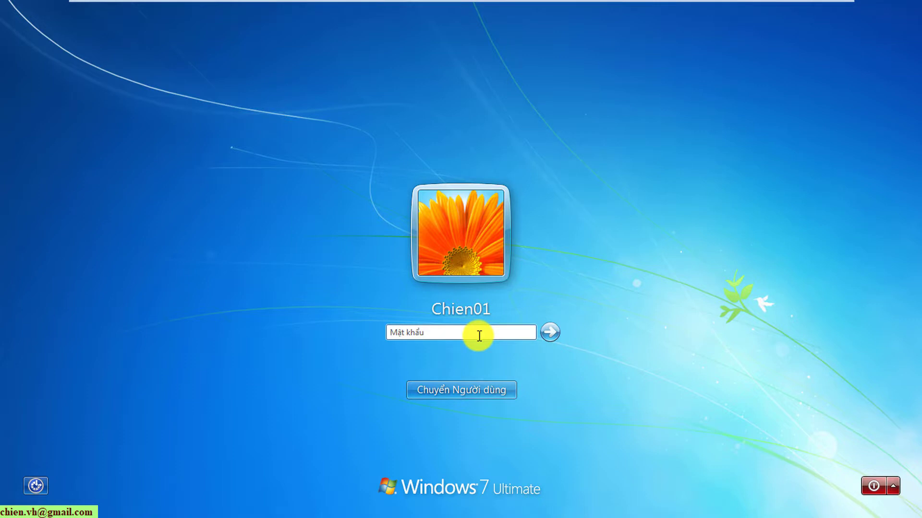
{"action": "type", "text": "******"}
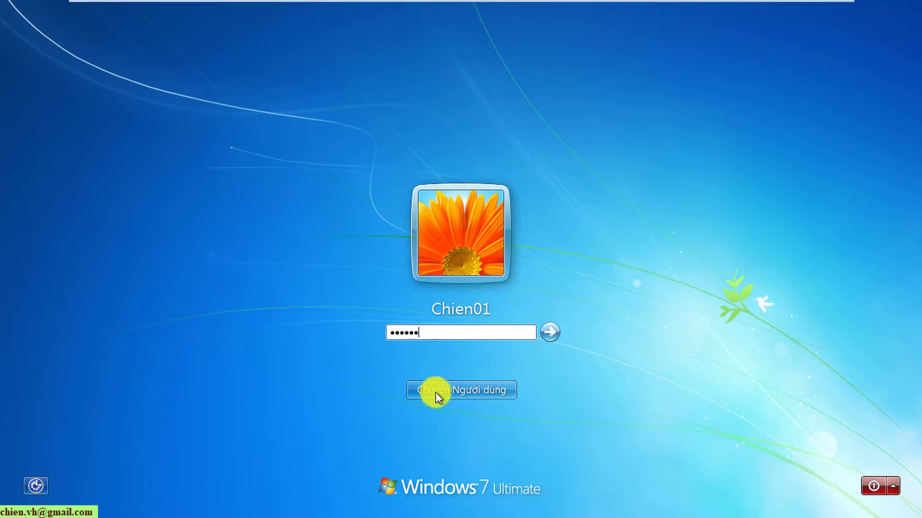
{"action": "left_click", "coordinate": [481, 390]}
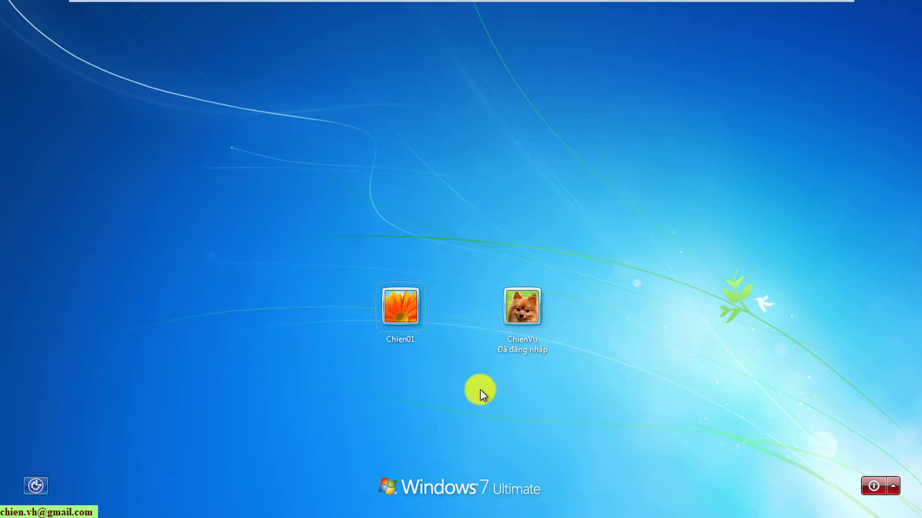
{"action": "left_click", "coordinate": [405, 322]}
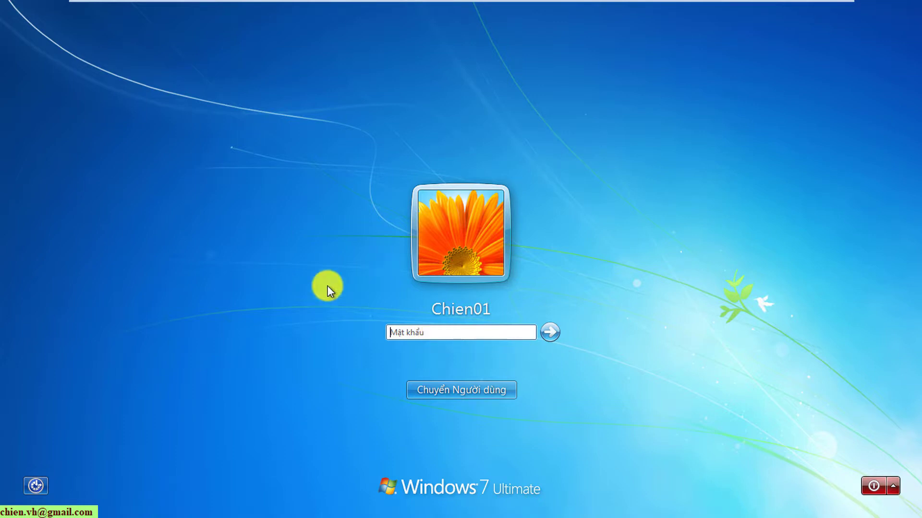
{"action": "type", "text": "••••••"}
{"action": "left_click", "coordinate": [552, 334]}
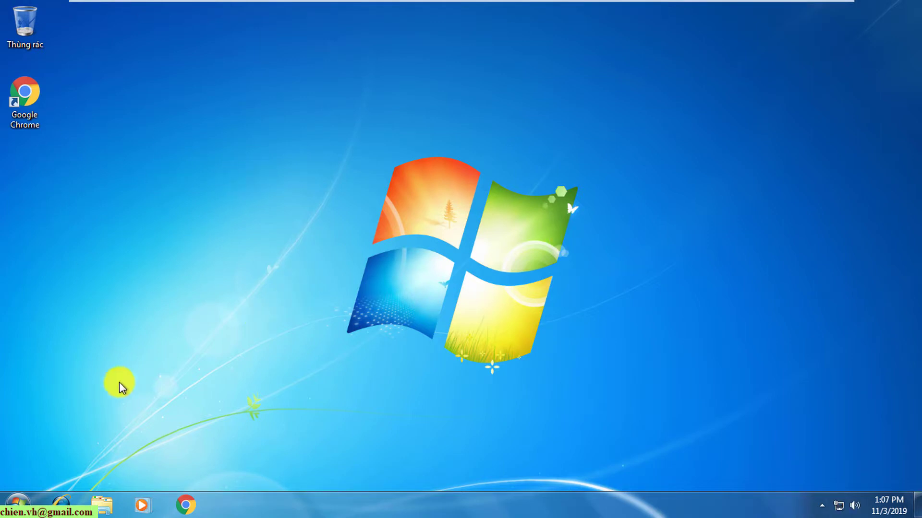
Step: As Chien01, browse the Windows (C:) drive's folders via Máy tính in Explorer, then close the window
{"action": "left_click", "coordinate": [19, 508]}
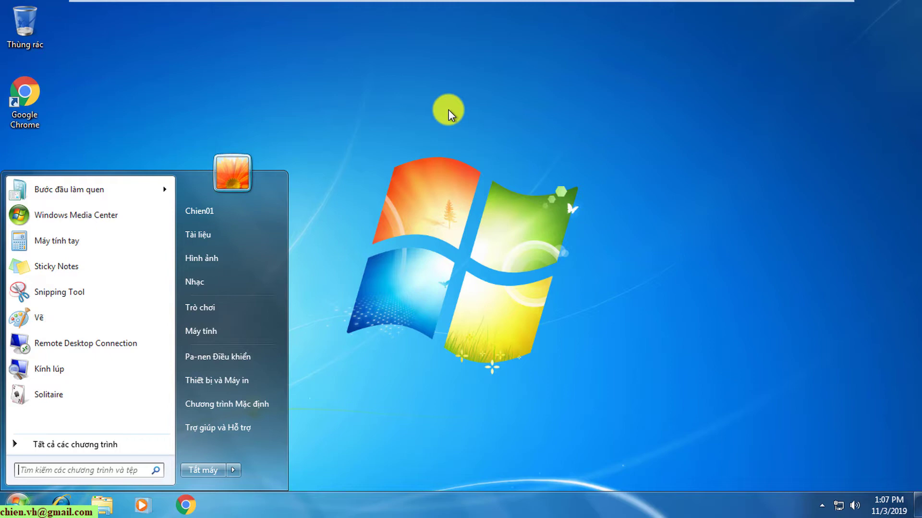
{"action": "left_click", "coordinate": [448, 110]}
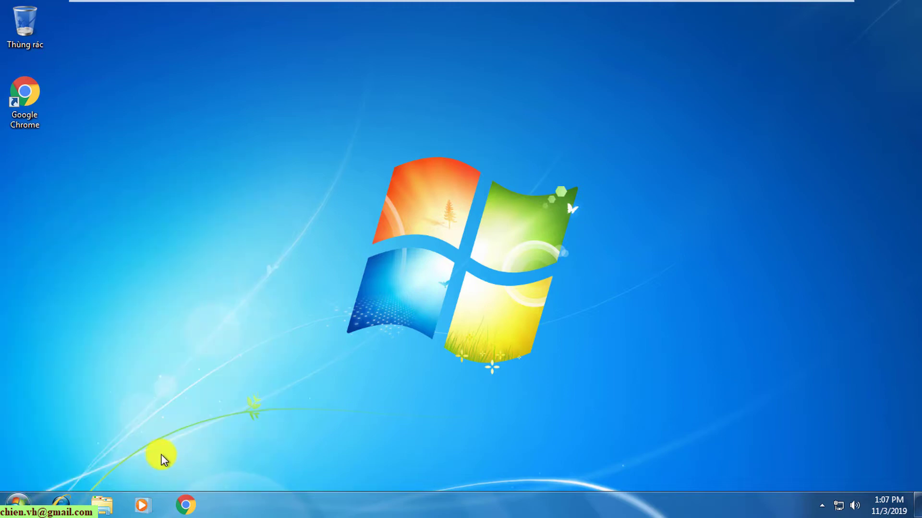
{"action": "left_click", "coordinate": [104, 509]}
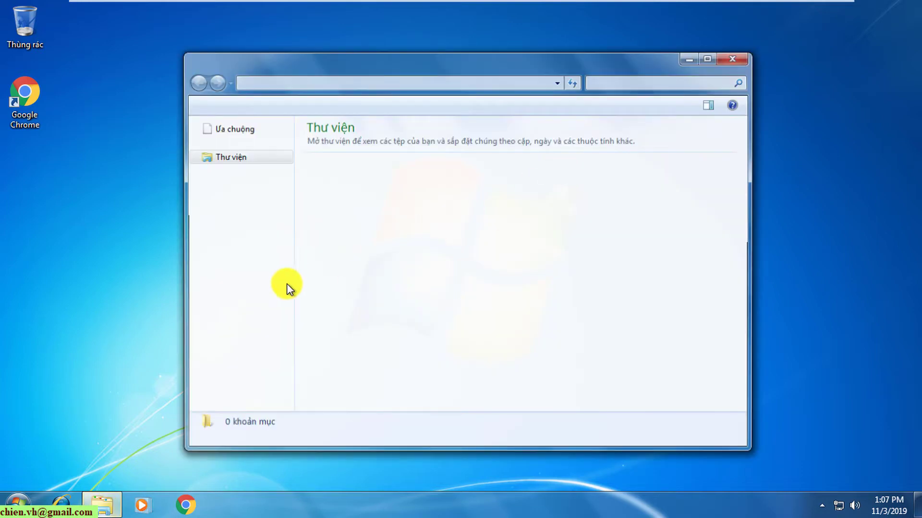
{"action": "left_click", "coordinate": [229, 288]}
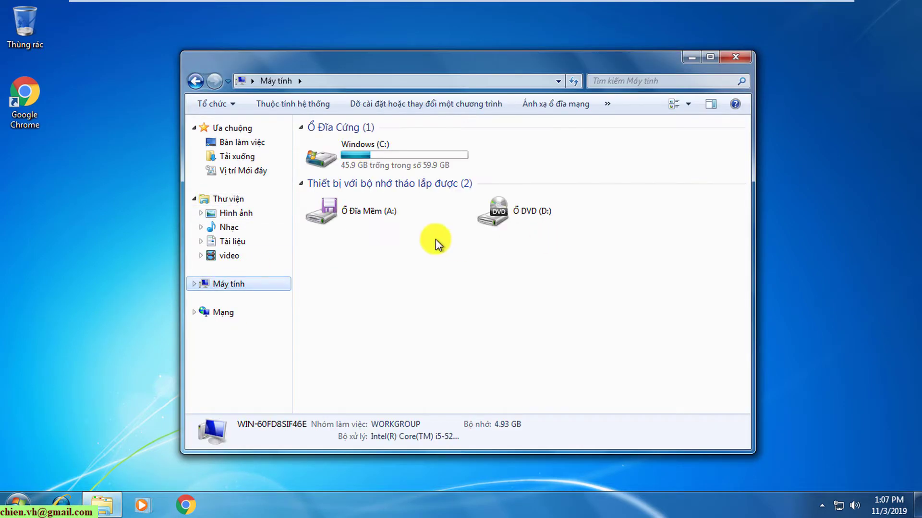
{"action": "left_click", "coordinate": [376, 159]}
{"action": "double_click", "coordinate": [377, 159]}
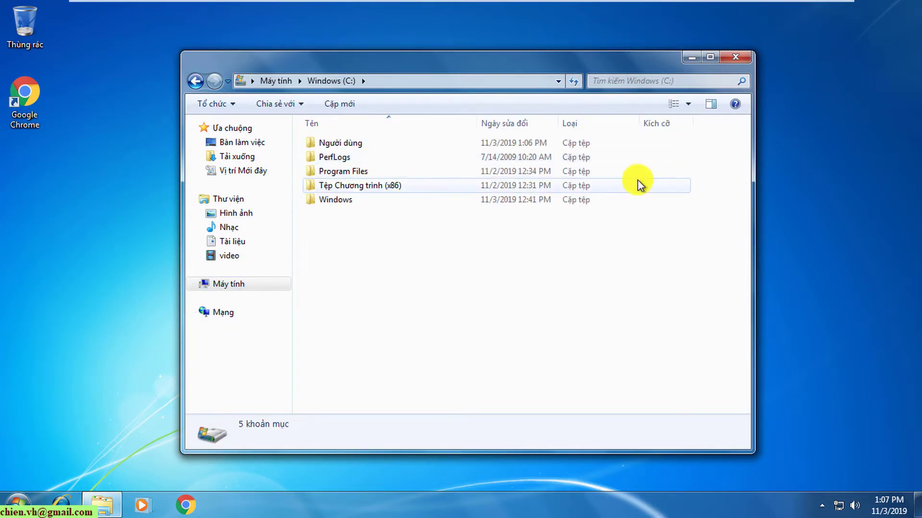
{"action": "left_click", "coordinate": [738, 59]}
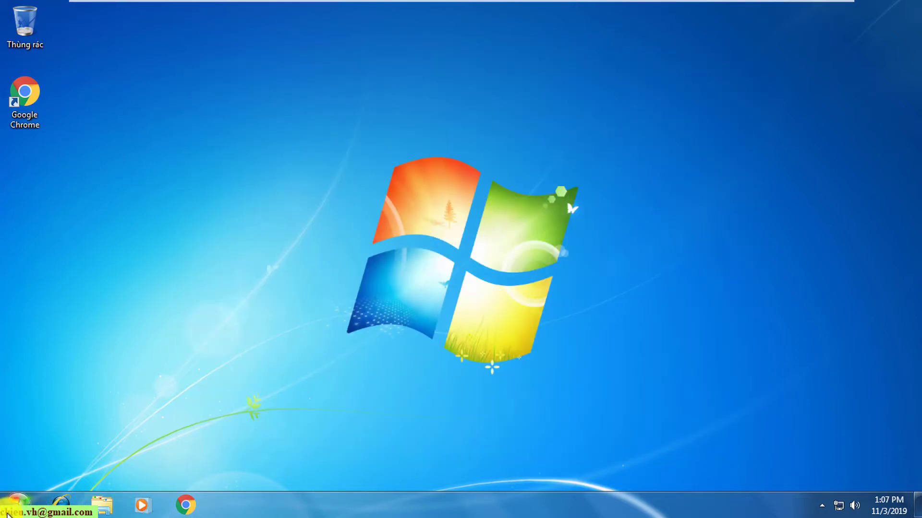
{"action": "left_click", "coordinate": [15, 504]}
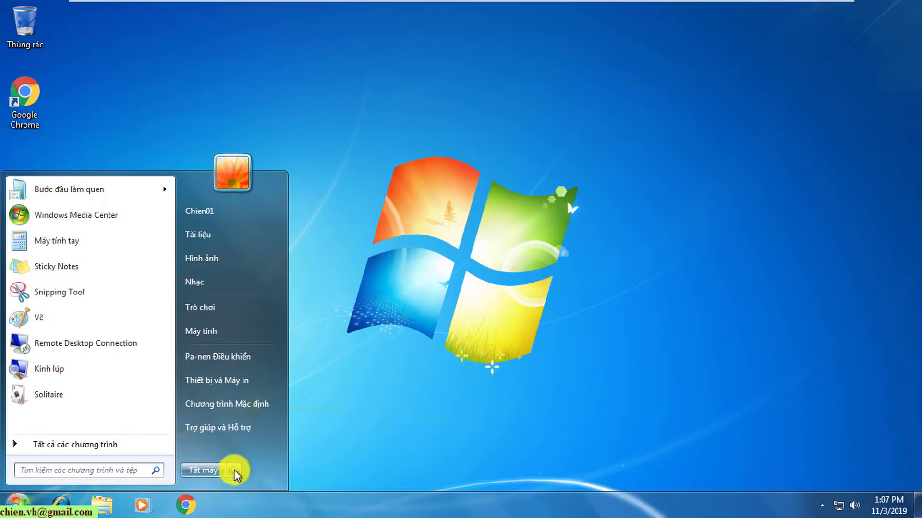
Step: Log off Chien01 with Đăng xuất and sign back in as ChienVu
{"action": "mouse_move", "coordinate": [234, 471]}
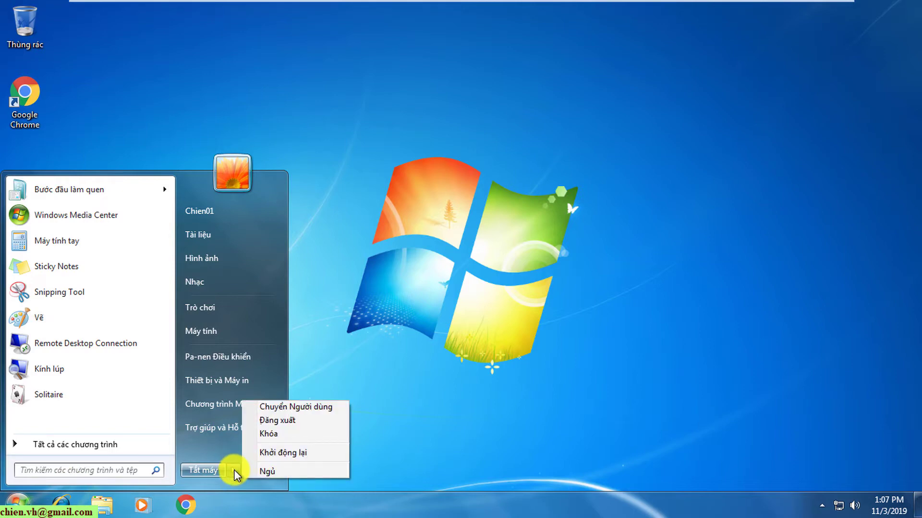
{"action": "left_click", "coordinate": [623, 159]}
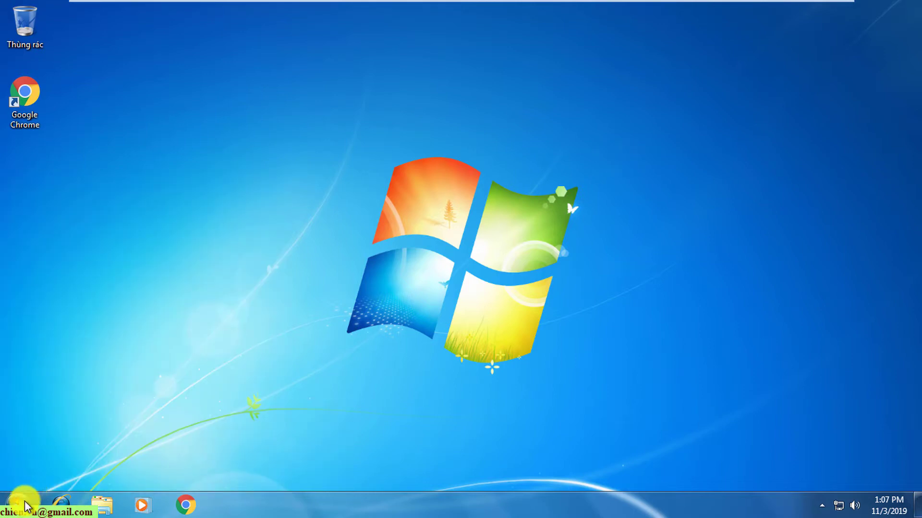
{"action": "left_click", "coordinate": [22, 505]}
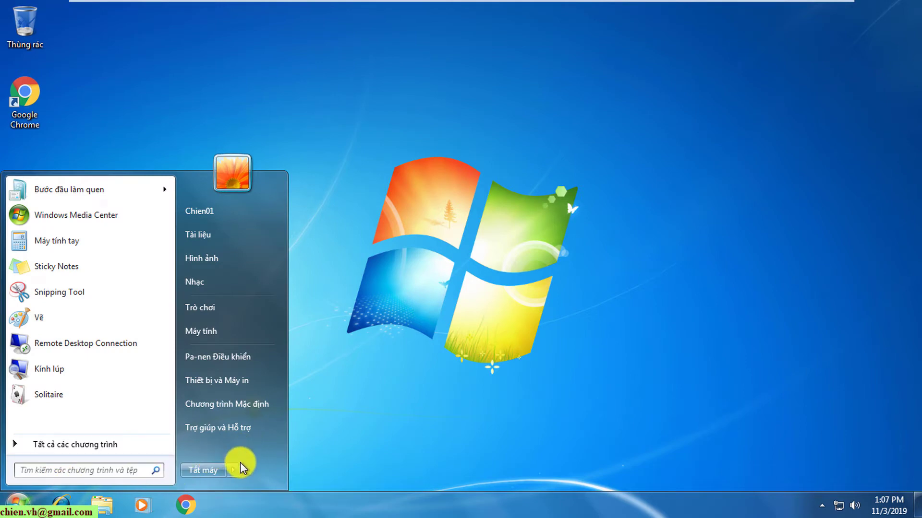
{"action": "mouse_move", "coordinate": [236, 471]}
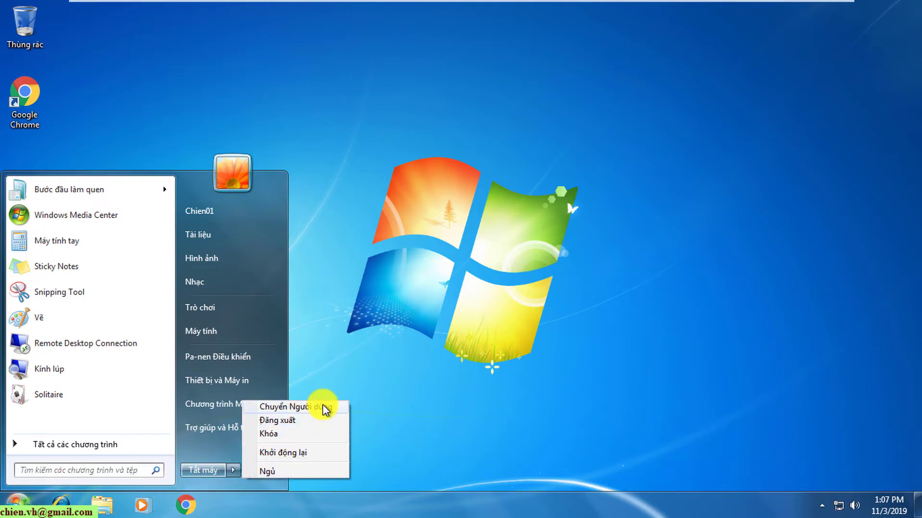
{"action": "left_click", "coordinate": [305, 421]}
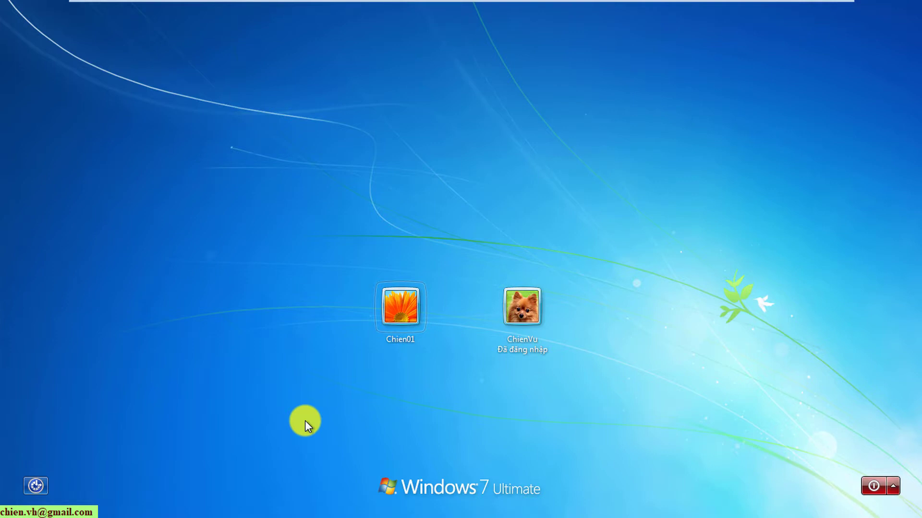
{"action": "left_click", "coordinate": [511, 311]}
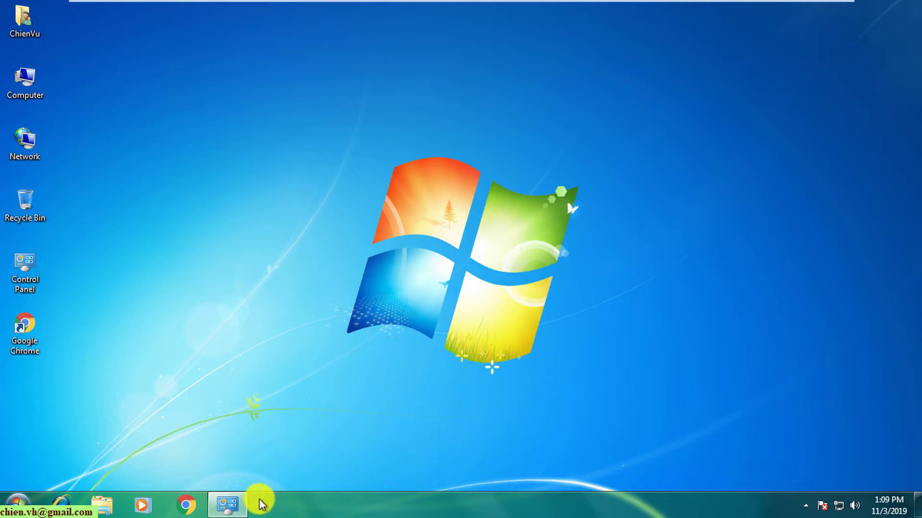
Step: Close the old Manage Accounts window and reopen Control Panel from its desktop icon
{"action": "left_click", "coordinate": [228, 508]}
{"action": "left_click", "coordinate": [229, 508]}
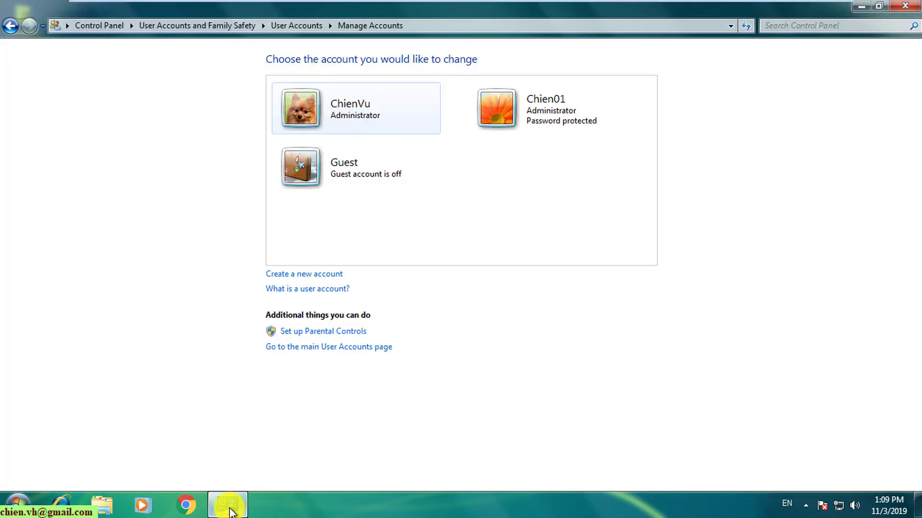
{"action": "left_click", "coordinate": [905, 6]}
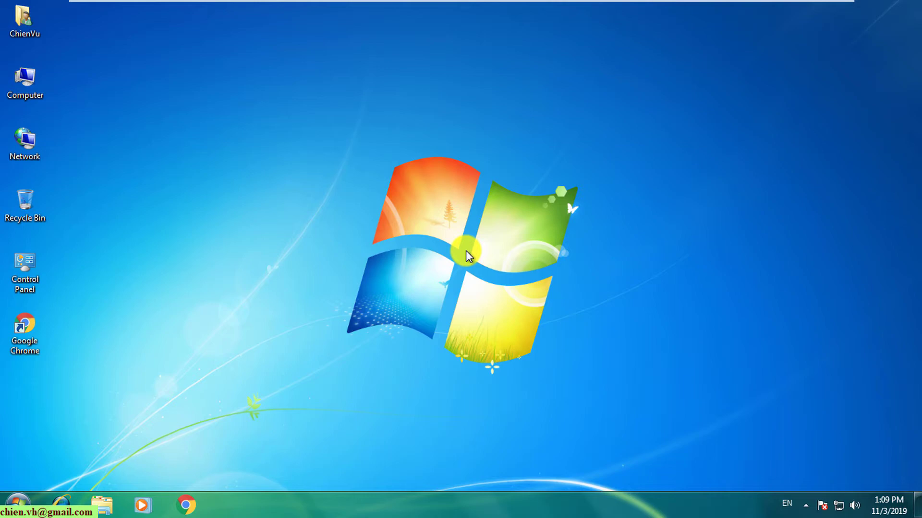
{"action": "double_click", "coordinate": [25, 274]}
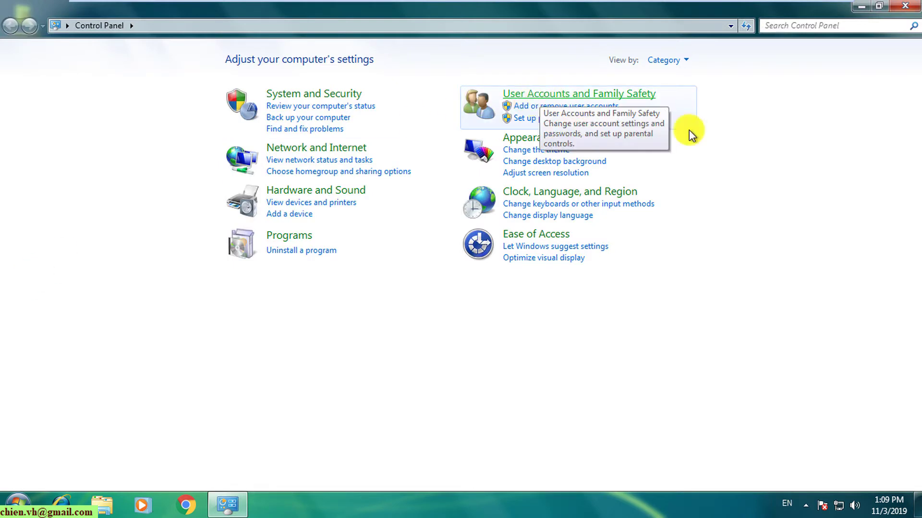
Step: From Add or remove user accounts, pick Chien01 and choose Delete the account
{"action": "left_click", "coordinate": [536, 108]}
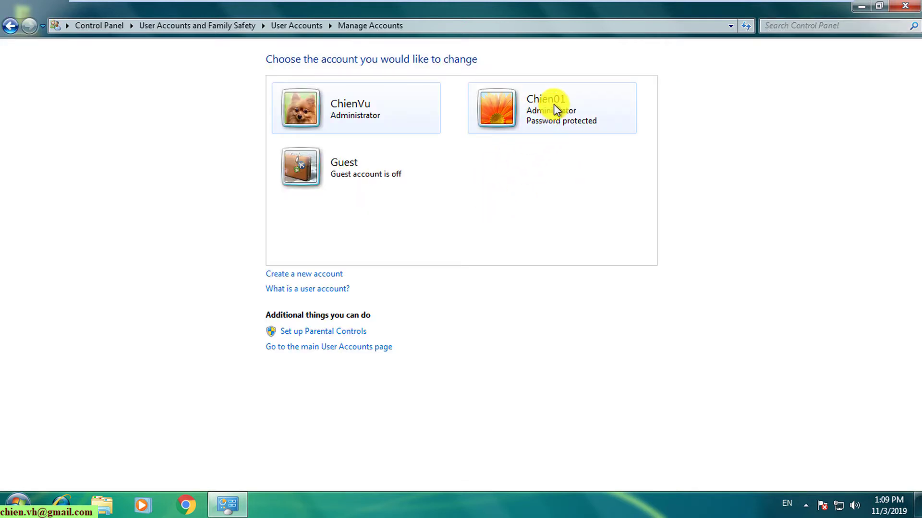
{"action": "left_click", "coordinate": [556, 110]}
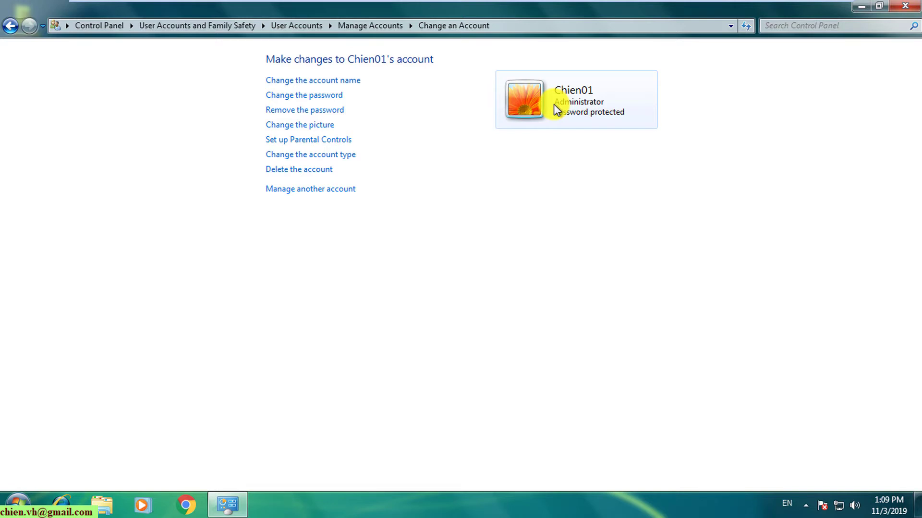
{"action": "left_click", "coordinate": [295, 171]}
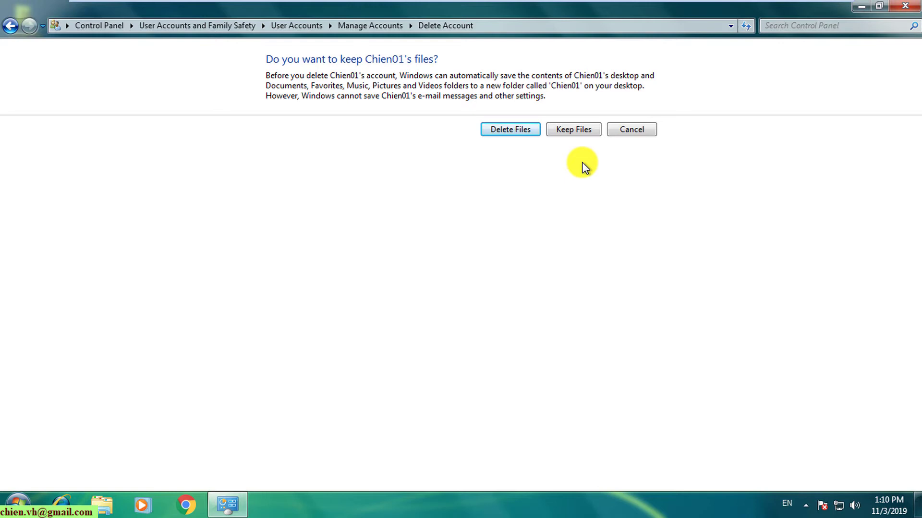
{"action": "left_click", "coordinate": [102, 504]}
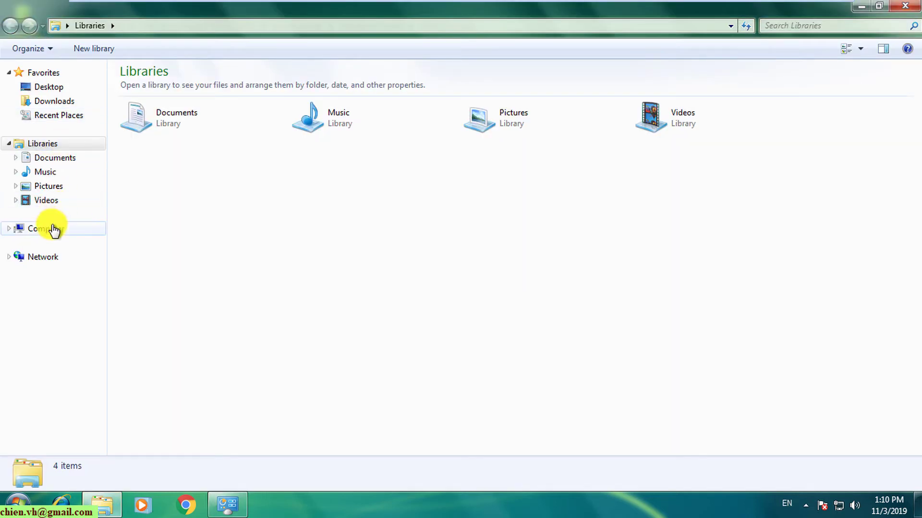
{"action": "left_click", "coordinate": [54, 230]}
{"action": "double_click", "coordinate": [181, 92]}
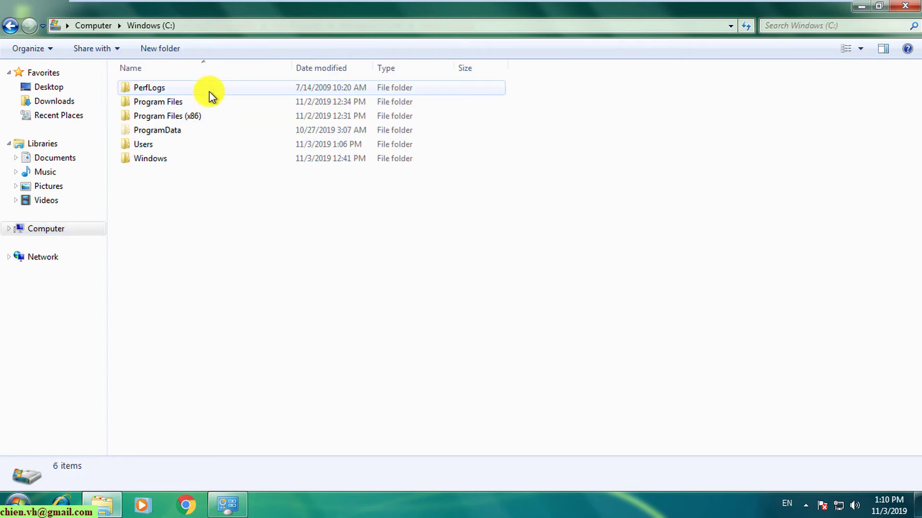
{"action": "double_click", "coordinate": [148, 143]}
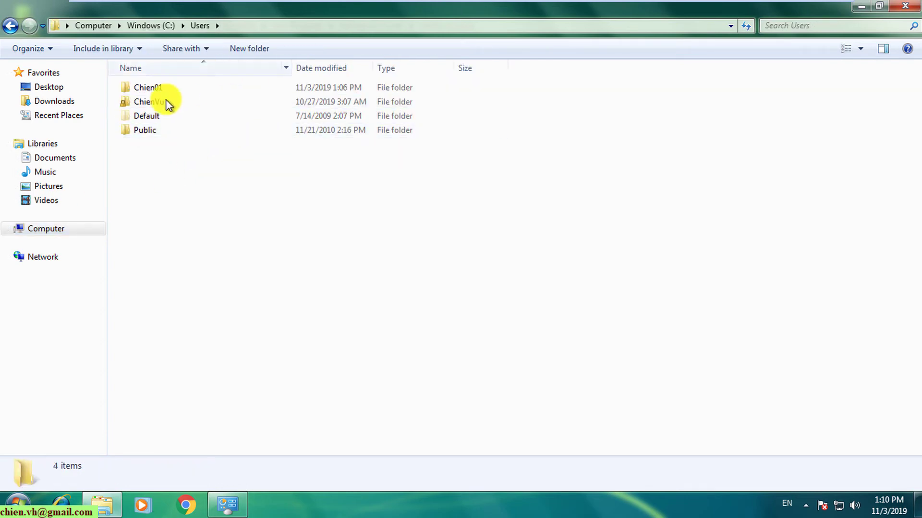
{"action": "left_click", "coordinate": [157, 87]}
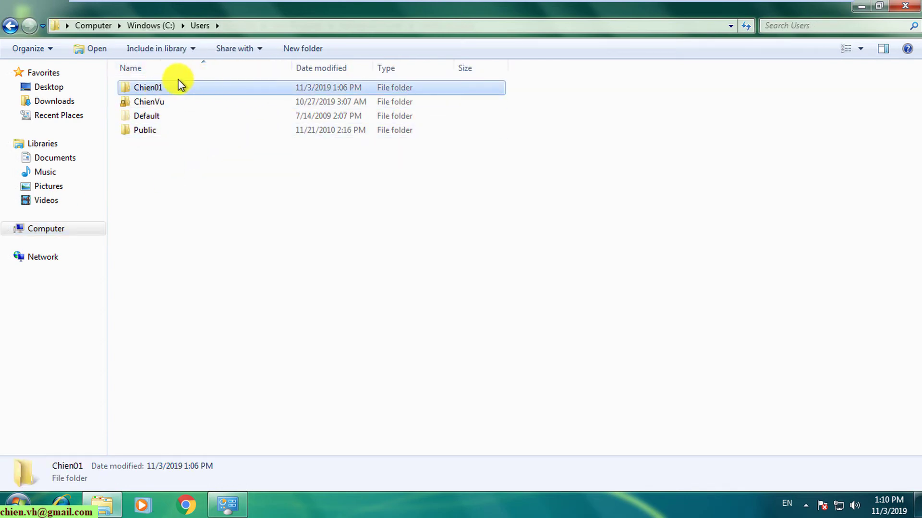
{"action": "left_click", "coordinate": [906, 7]}
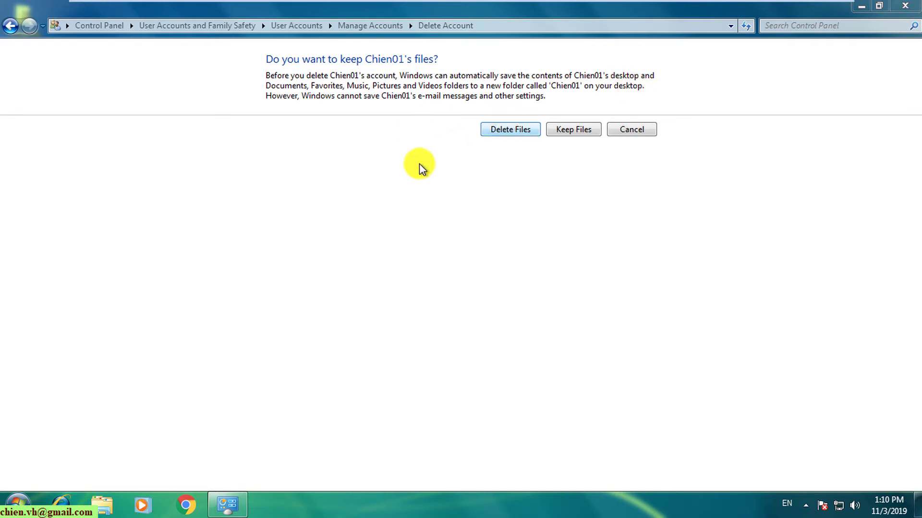
Step: Delete Chien01 together with its files and confirm the account deletion
{"action": "left_click", "coordinate": [520, 135]}
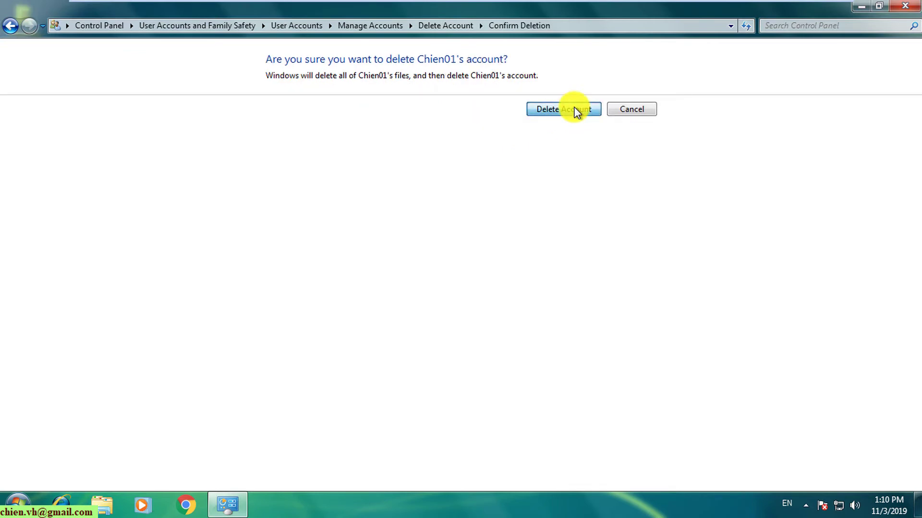
{"action": "left_click", "coordinate": [577, 113]}
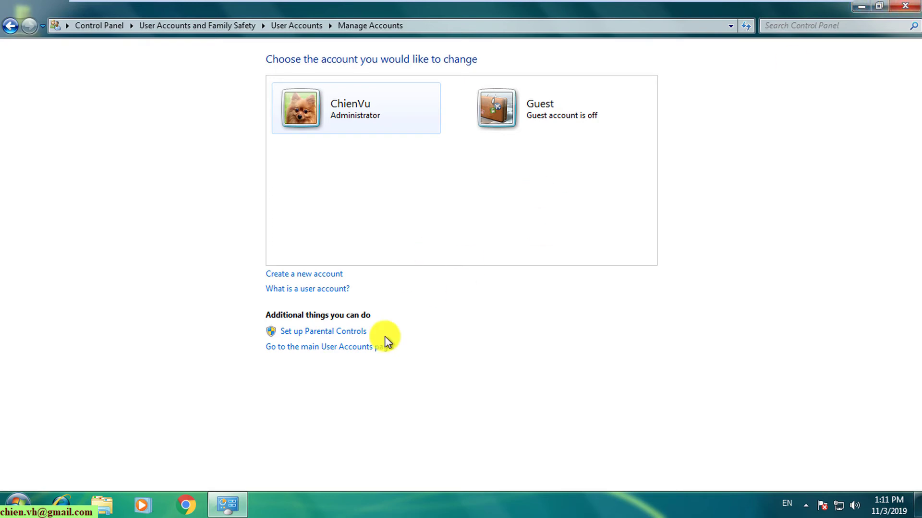
Step: Close Control Panel, switch user, and sign back in as ChienVu
{"action": "left_click", "coordinate": [907, 6]}
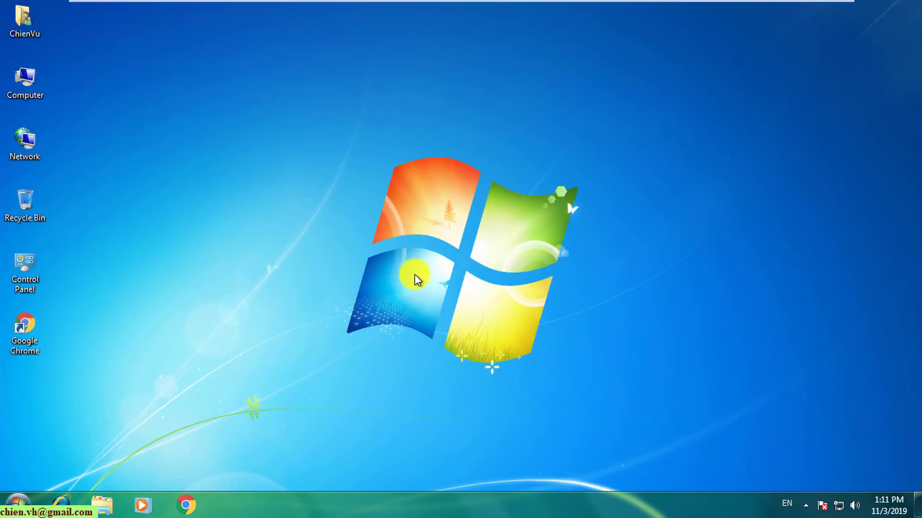
{"action": "left_click", "coordinate": [14, 505]}
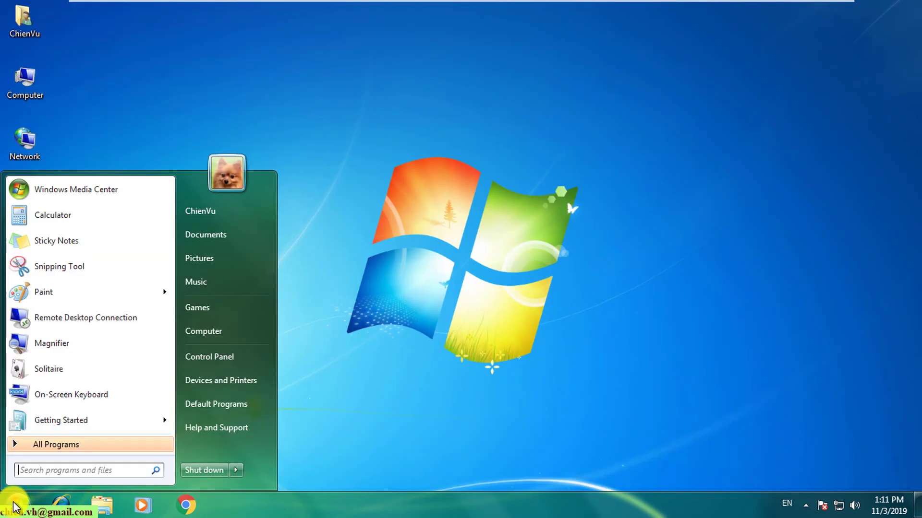
{"action": "left_click", "coordinate": [237, 471]}
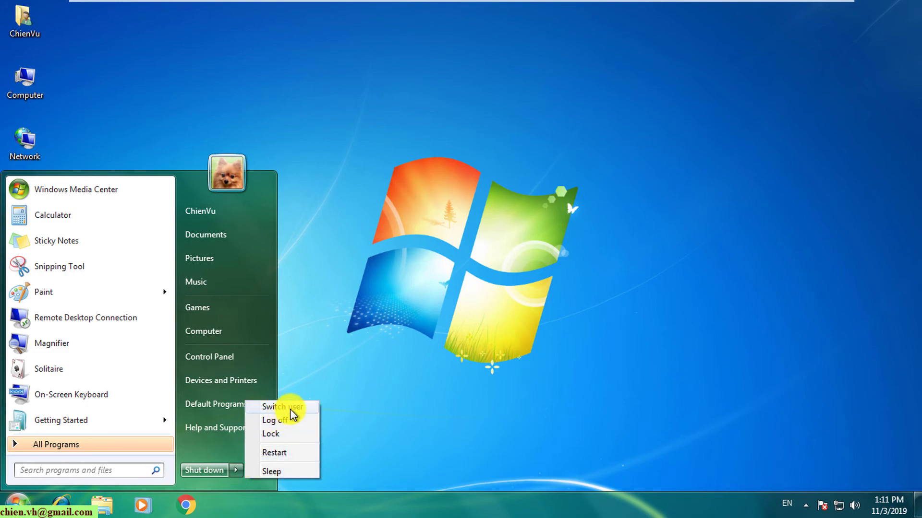
{"action": "left_click", "coordinate": [290, 409]}
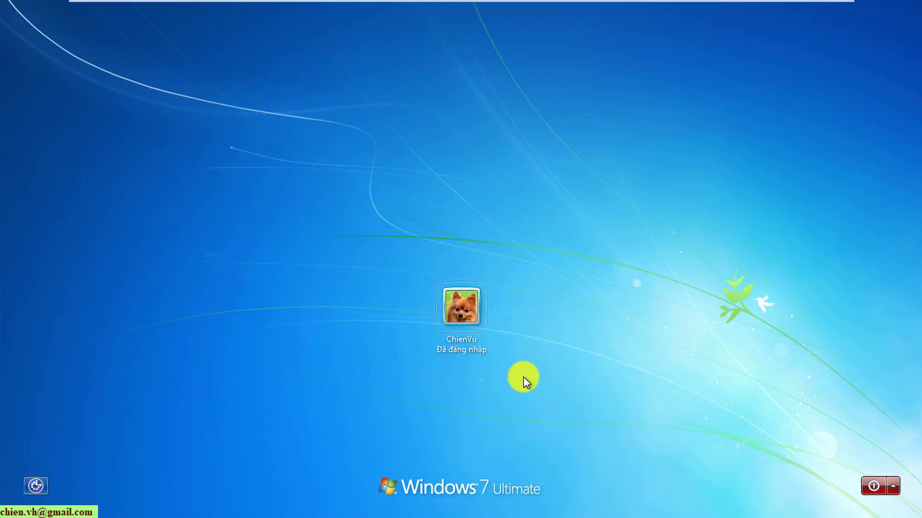
{"action": "left_click", "coordinate": [477, 312]}
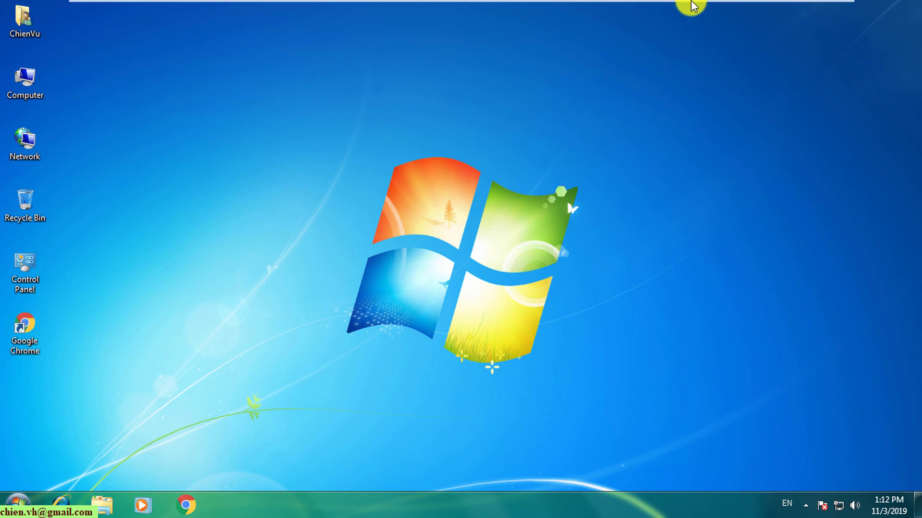
Step: Exit VMware full-screen view so the virtual machine runs windowed
{"action": "mouse_move", "coordinate": [691, 5]}
{"action": "left_click", "coordinate": [828, 9]}
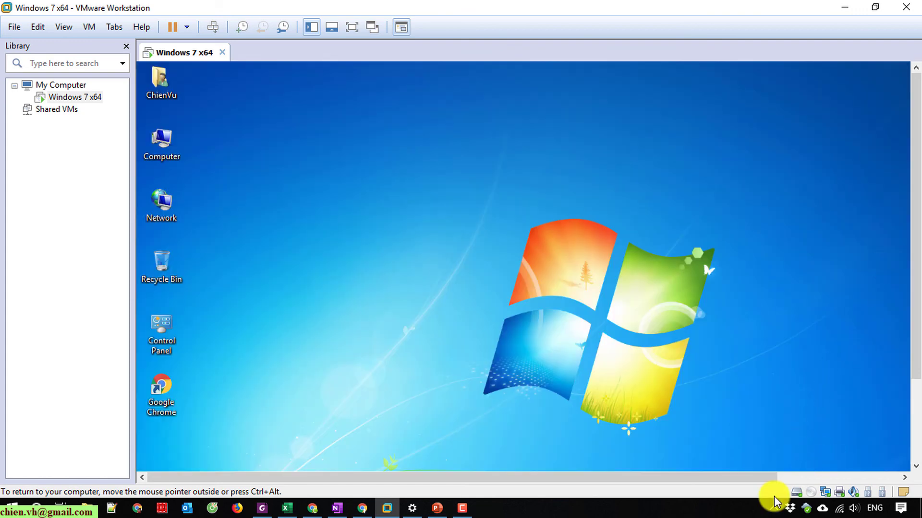
{"action": "left_click", "coordinate": [696, 513]}
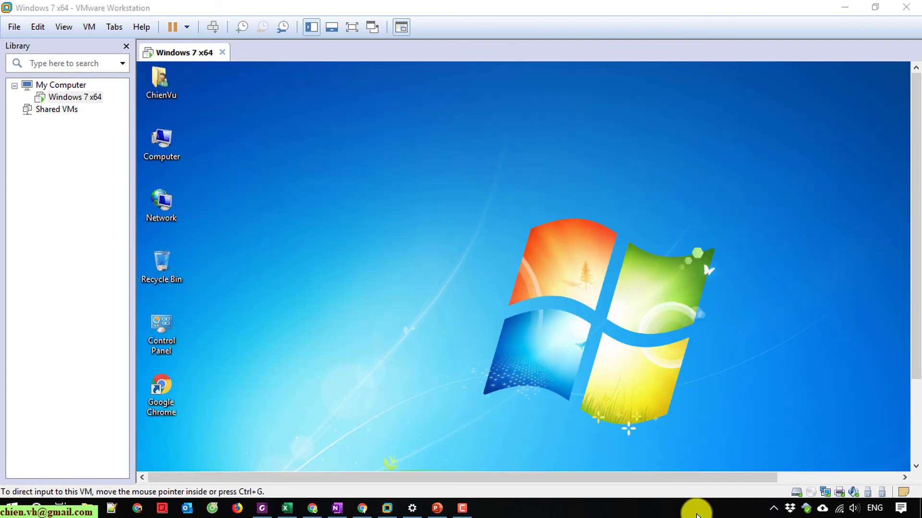